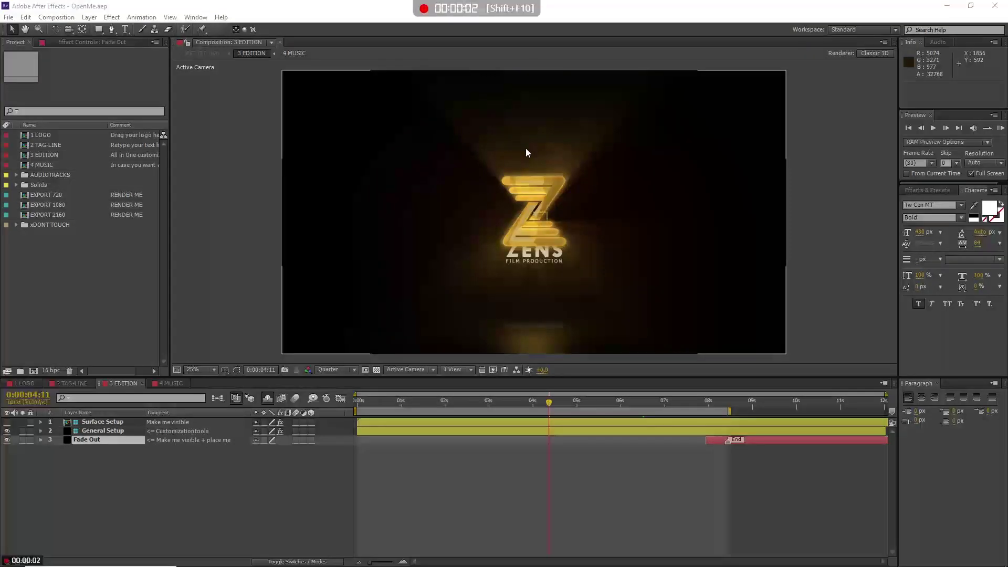
# Import Logo 02.png from the logos folder into the project.
pyautogui.doubleClick(75, 303)
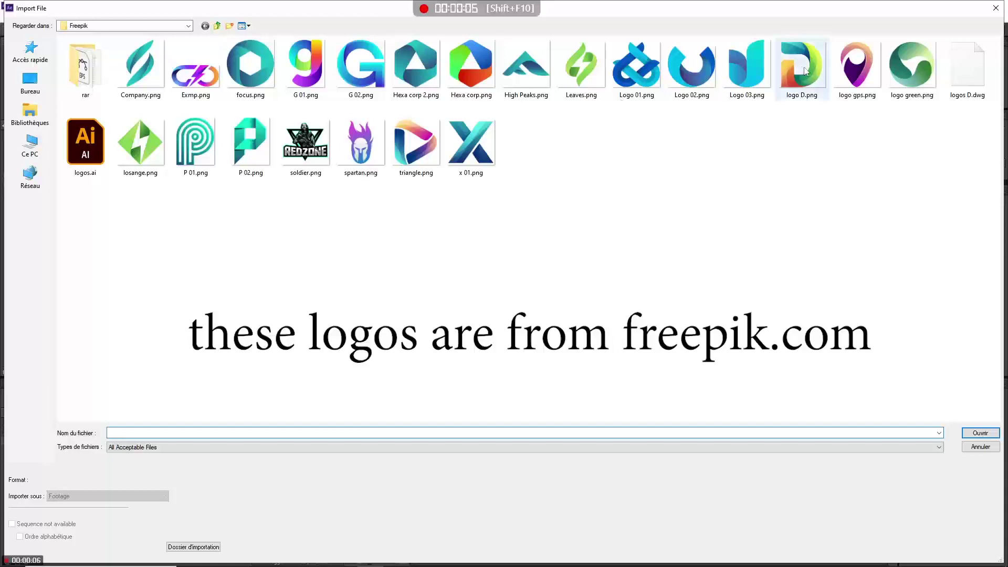
pyautogui.click(692, 66)
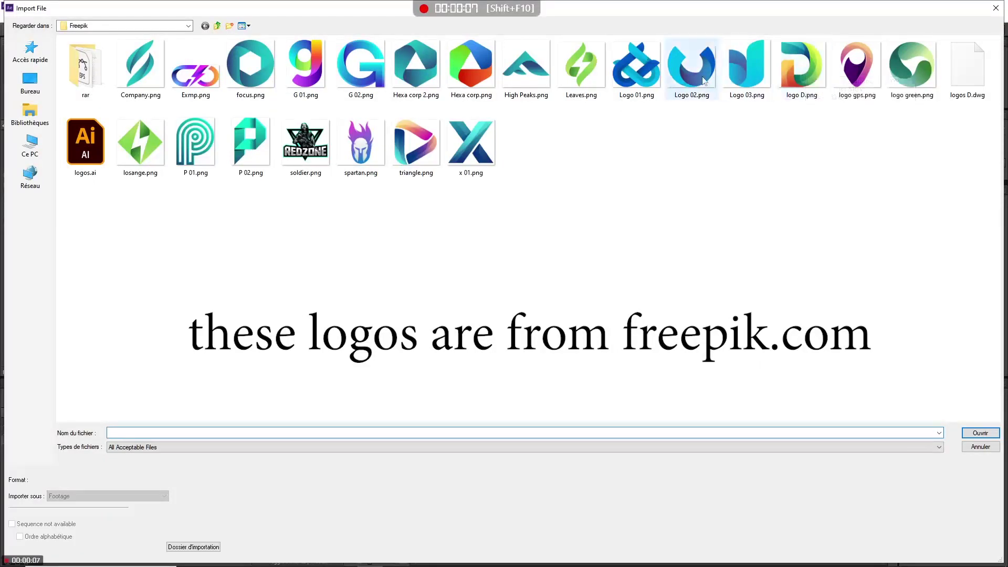
pyautogui.click(980, 432)
# Add Logo 02.png as a layer in the 1 LOGO composition and scale it down slightly.
pyautogui.click(23, 385)
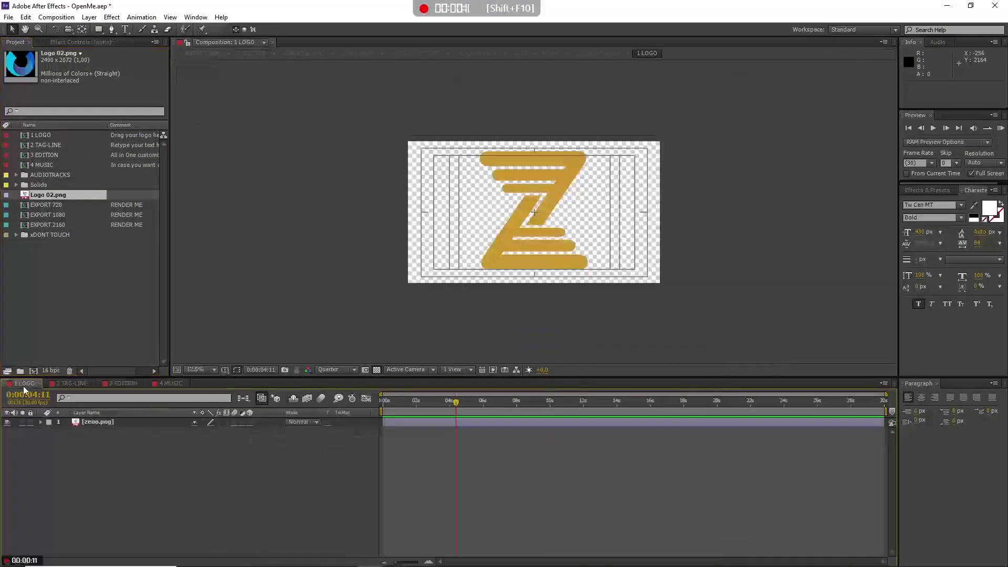
pyautogui.moveTo(44, 198); pyautogui.dragTo(39, 440)
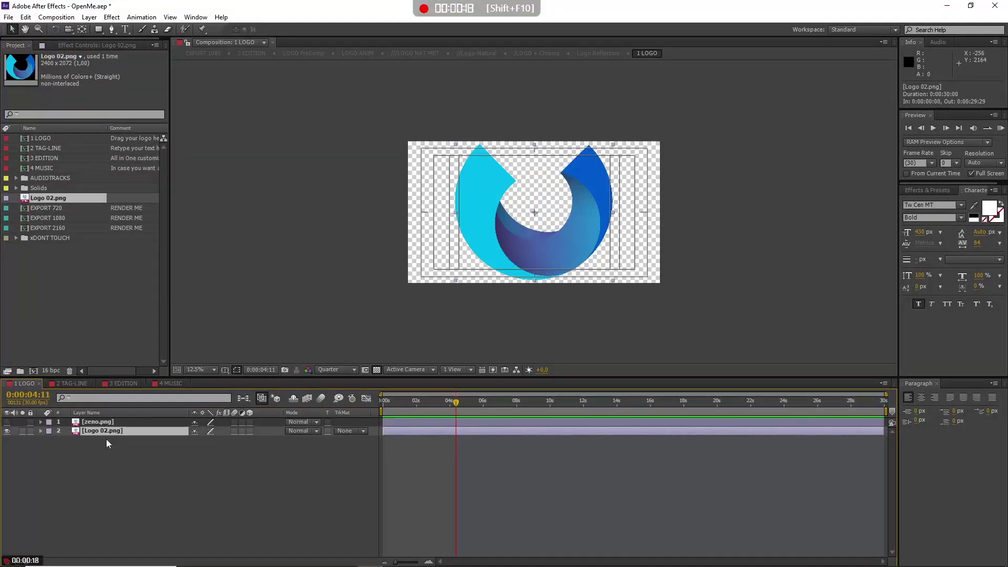
pyautogui.press('s')
pyautogui.moveTo(208, 441); pyautogui.dragTo(208, 447)
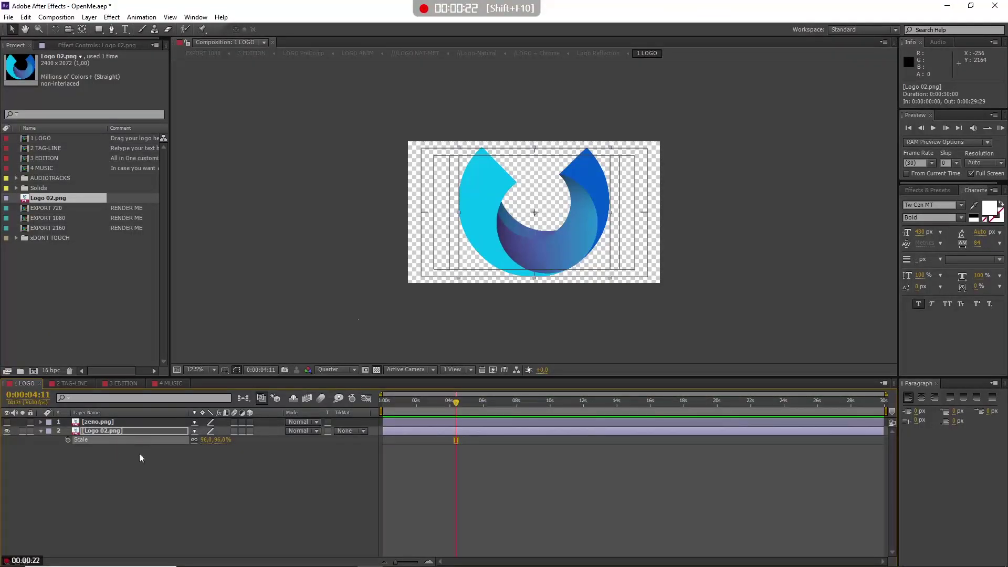
# In 2 TAG-LINE, toggle the title and layer 2 visibility to check what each holds.
pyautogui.click(63, 383)
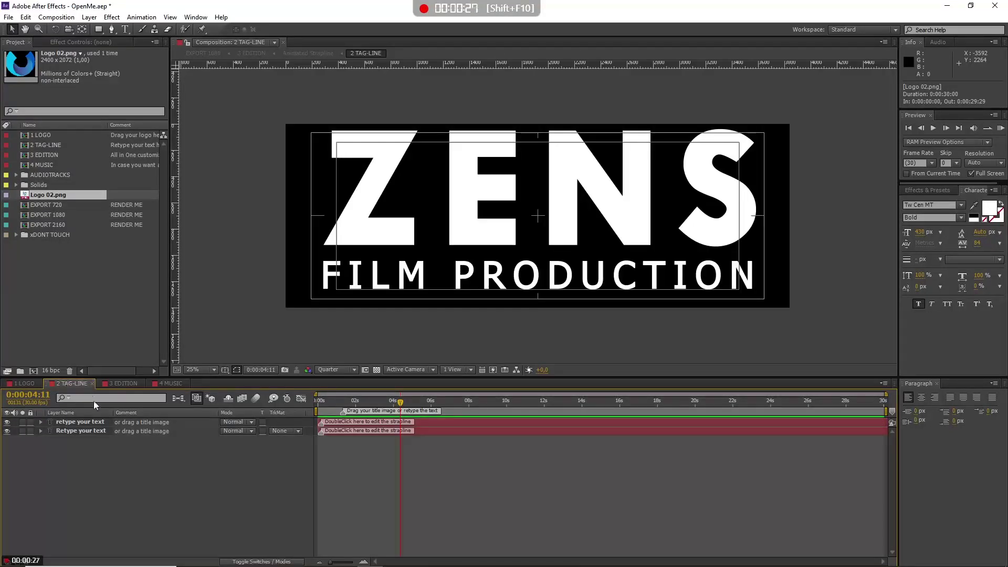
pyautogui.click(78, 422)
pyautogui.click(7, 423)
pyautogui.click(7, 431)
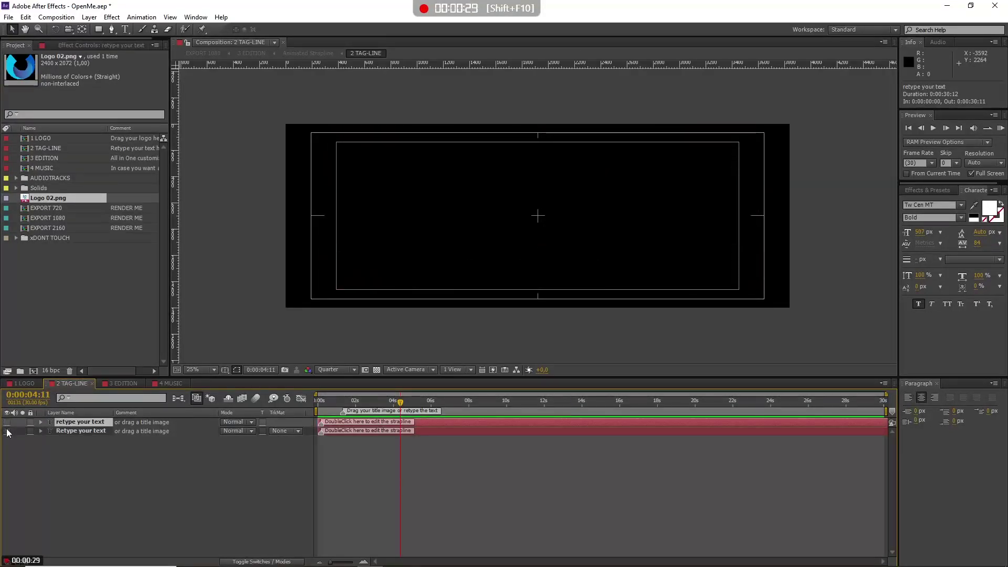
pyautogui.click(7, 431)
pyautogui.click(7, 422)
# Retype the ZENS title as CURVE and shrink its font to about 411 px.
pyautogui.doubleClick(53, 423)
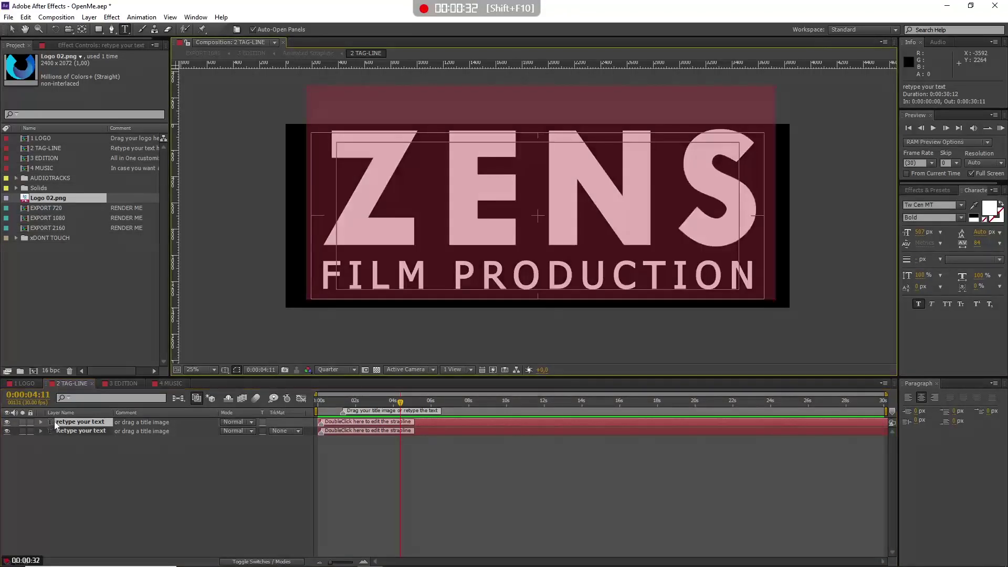
pyautogui.write('CURVE')
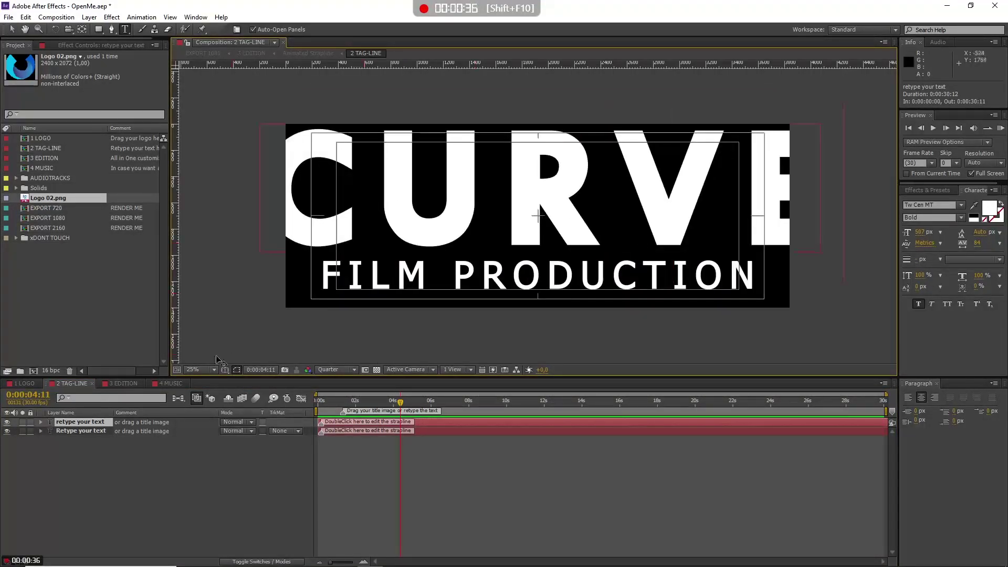
pyautogui.click(79, 423)
pyautogui.moveTo(908, 236); pyautogui.dragTo(890, 257)
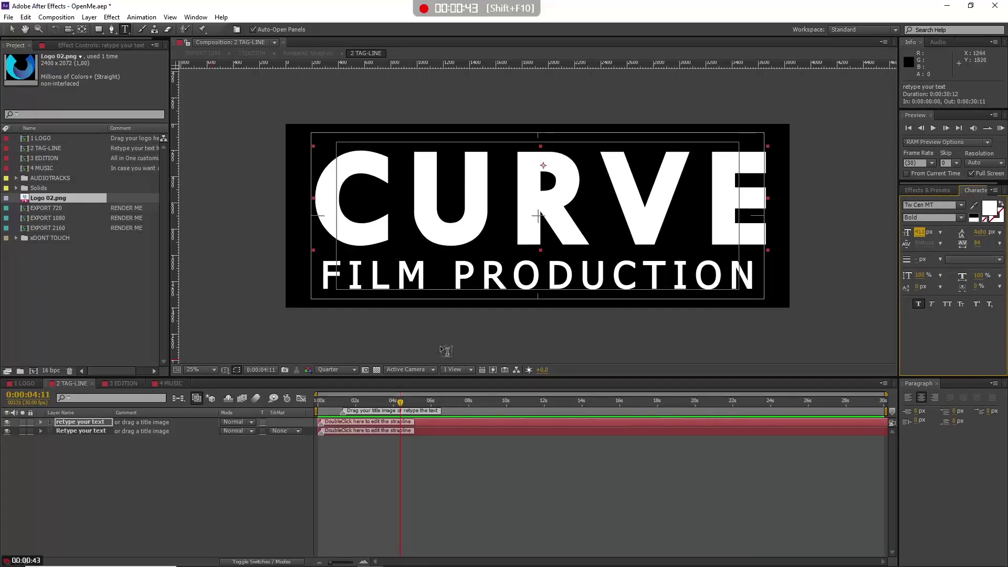
# Nudge the CURVE title slightly to the left.
pyautogui.click(85, 465)
pyautogui.click(84, 419)
pyautogui.hotkey('shift', 'Left')
pyautogui.hotkey('shift', 'Left')
pyautogui.hotkey('shift', 'Left')
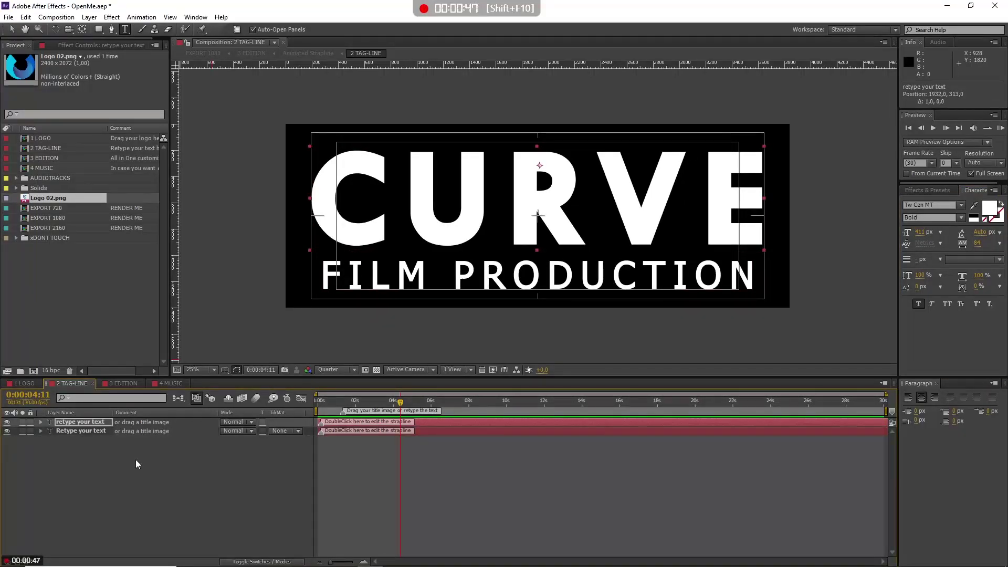
pyautogui.click(127, 386)
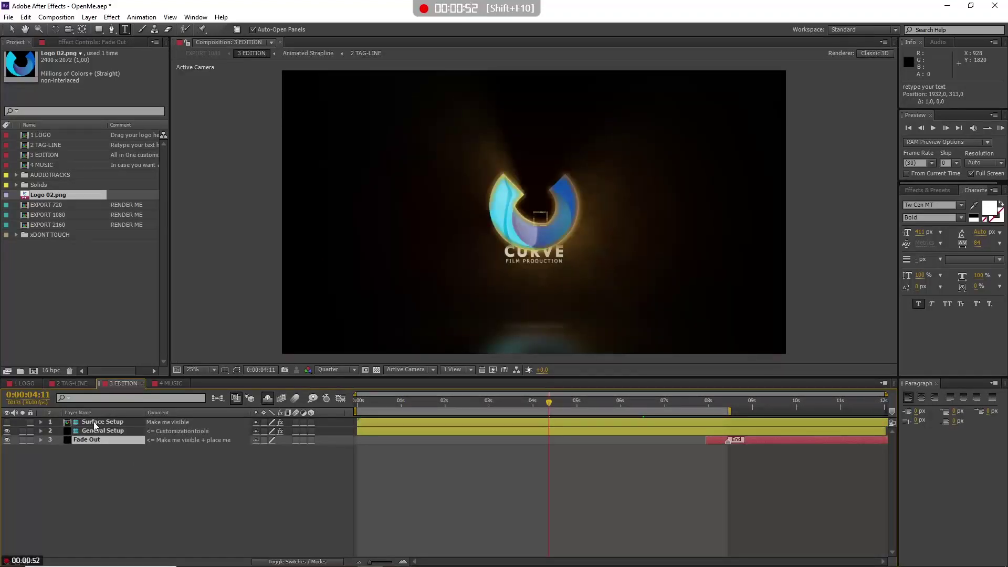
# At 2:11 in 3 EDITION, turn on Surface Setup's visibility and show its effect controls.
pyautogui.click(461, 401)
pyautogui.click(109, 420)
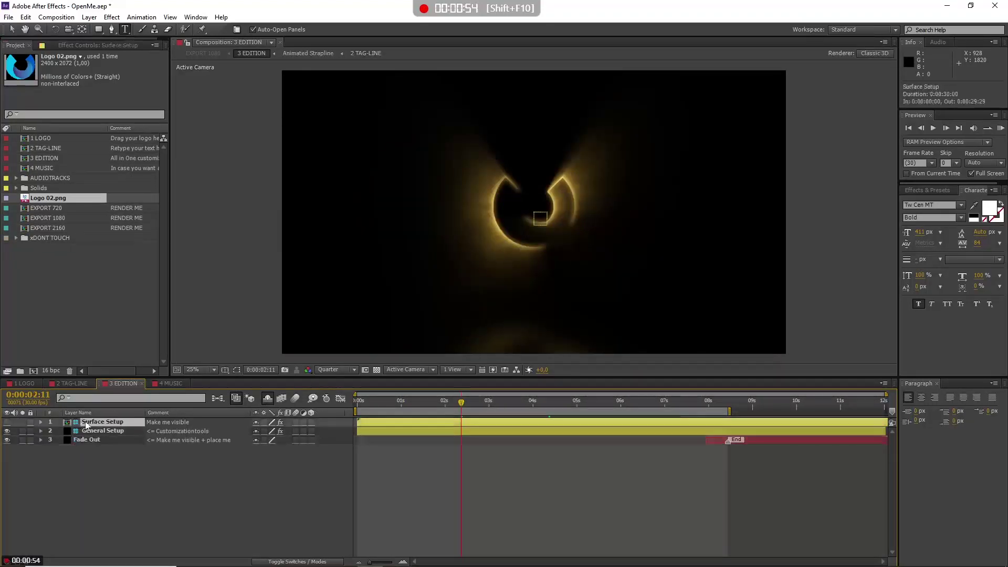
pyautogui.click(7, 422)
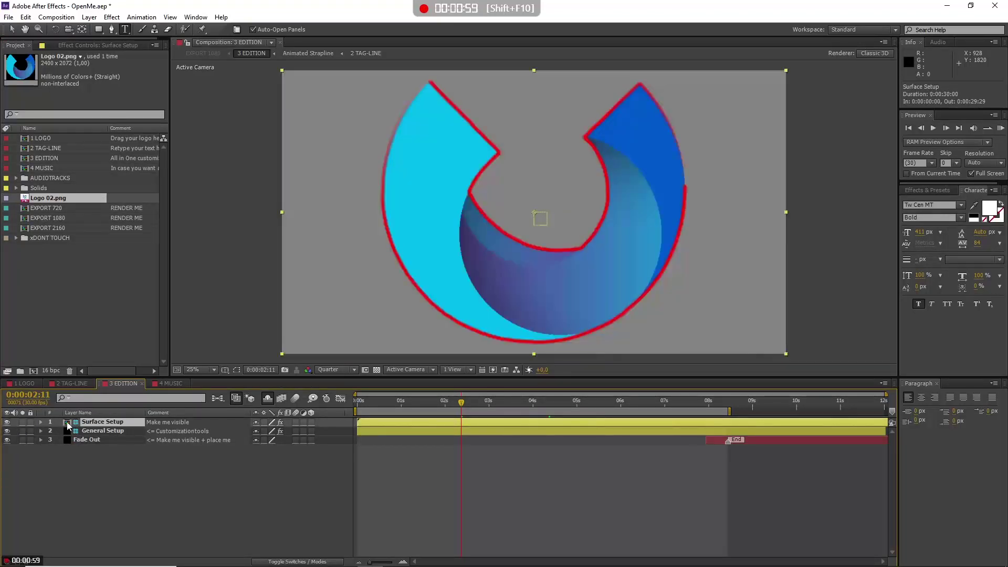
pyautogui.click(83, 46)
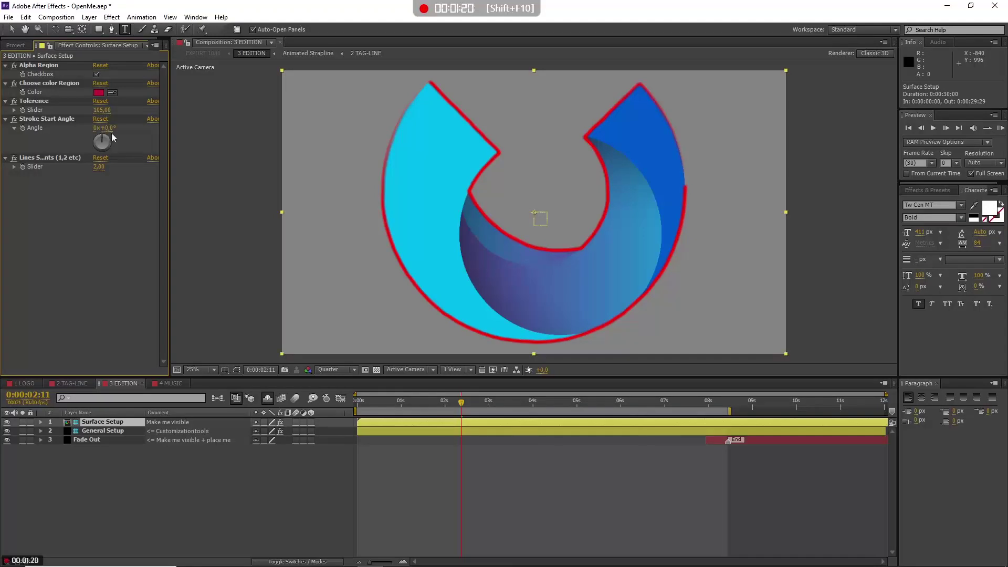
# Set Stroke Start Angle to 58° and hide Surface Setup to preview the reveal.
pyautogui.moveTo(109, 128); pyautogui.dragTo(140, 129)
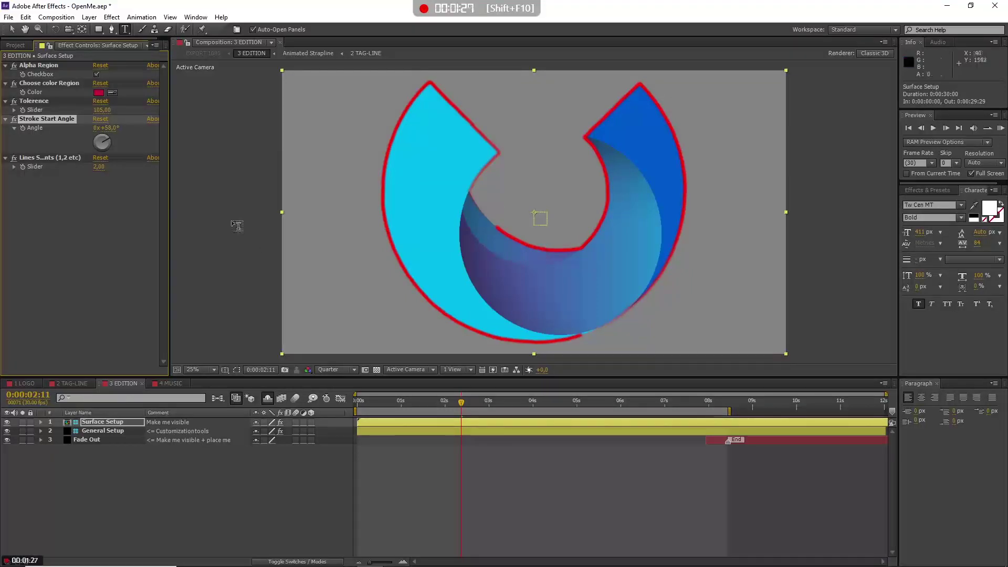
pyautogui.click(7, 422)
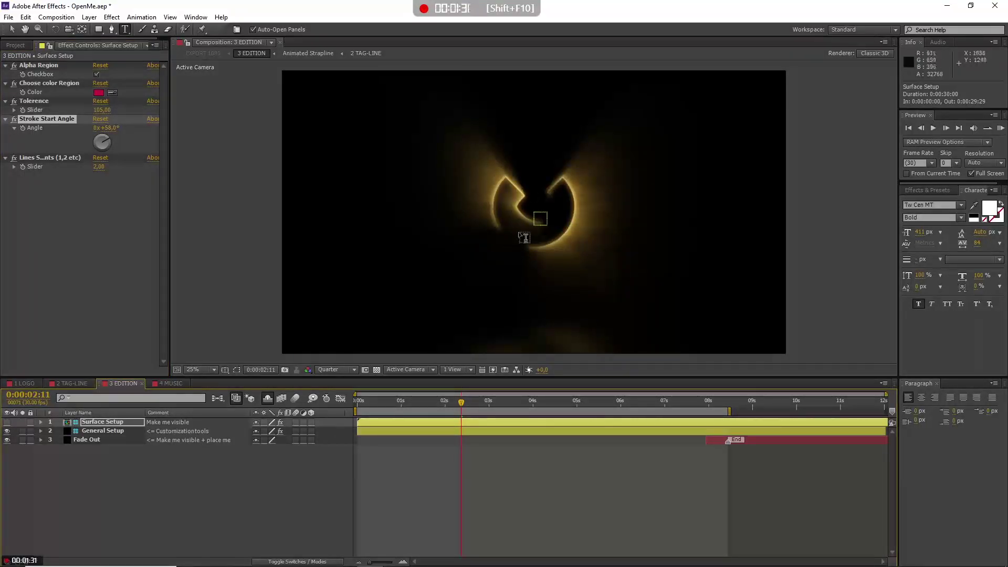
pyautogui.click(454, 402)
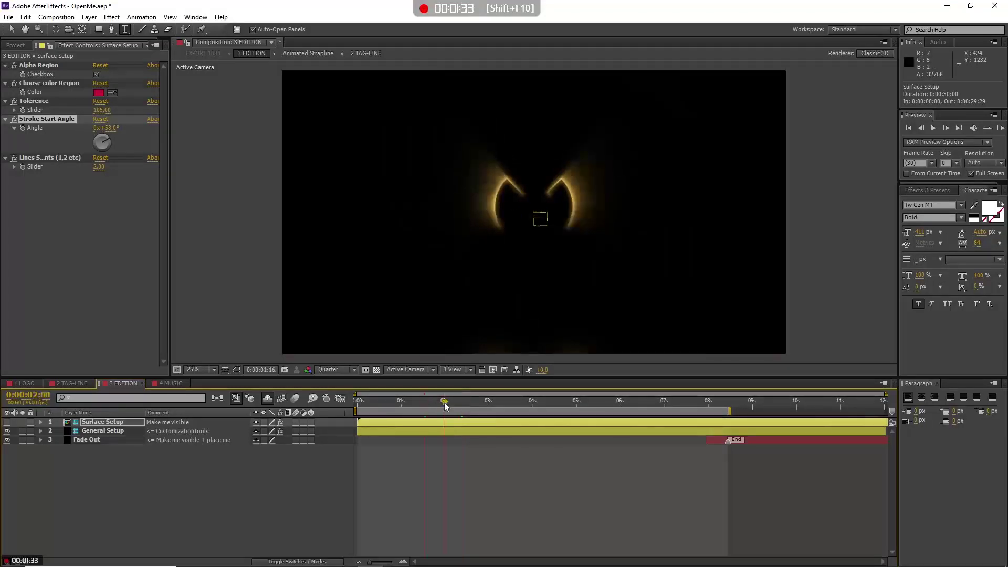
pyautogui.click(470, 402)
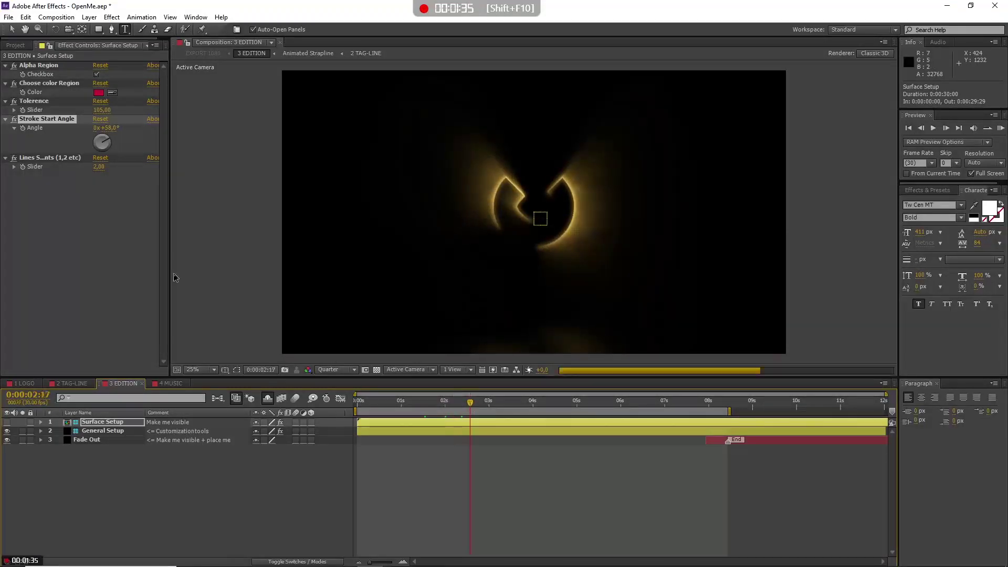
# Try a single stroke line, then set Lines to 3, previewing each result.
pyautogui.click(97, 167)
pyautogui.write('1')
pyautogui.press('Return')
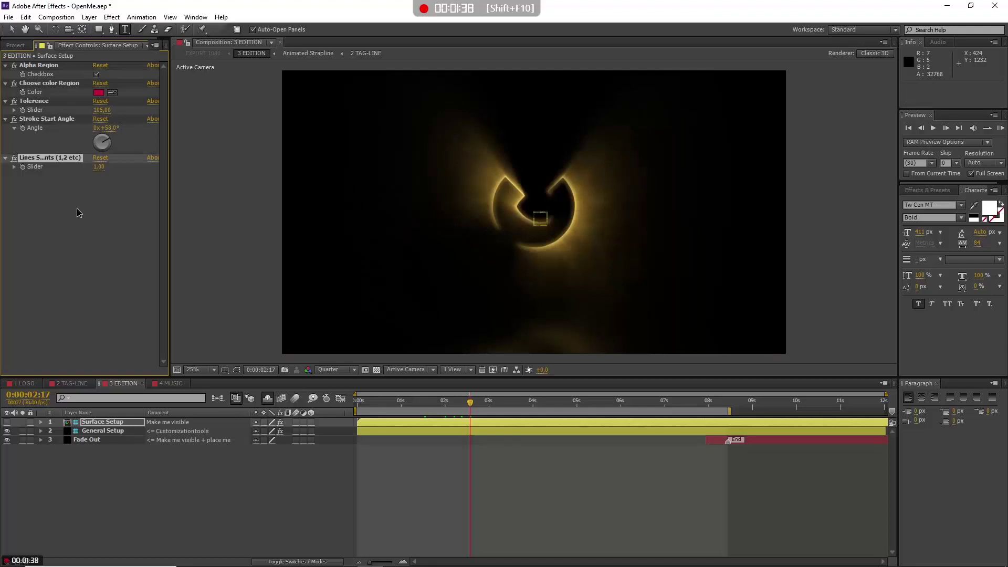
pyautogui.moveTo(407, 399); pyautogui.dragTo(461, 402)
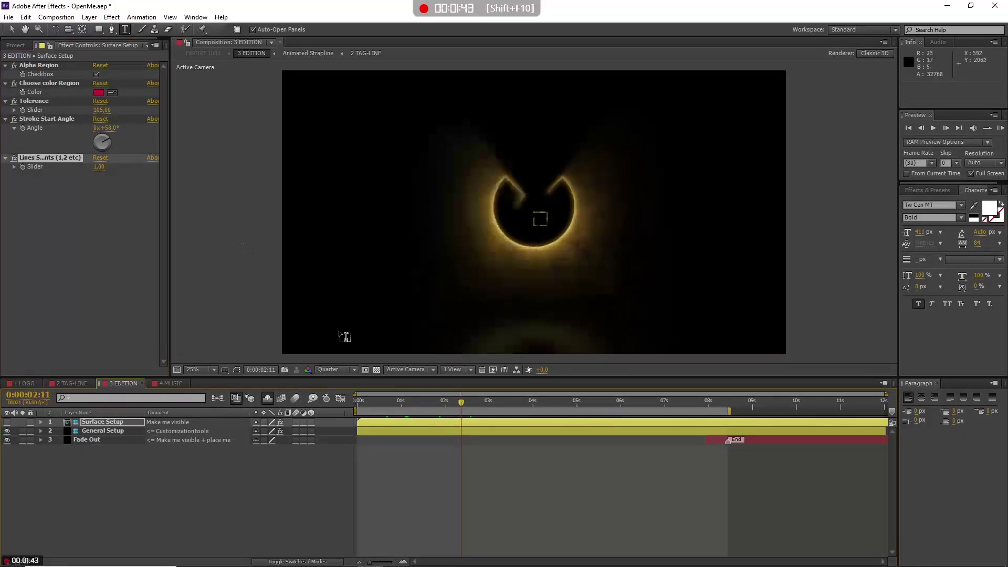
pyautogui.click(98, 166)
pyautogui.write('3')
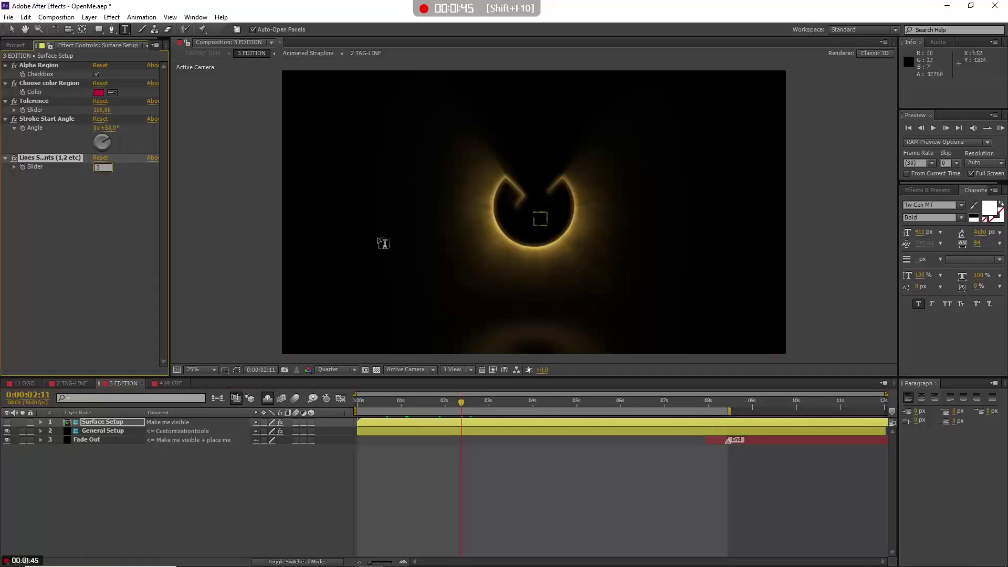
pyautogui.click(424, 405)
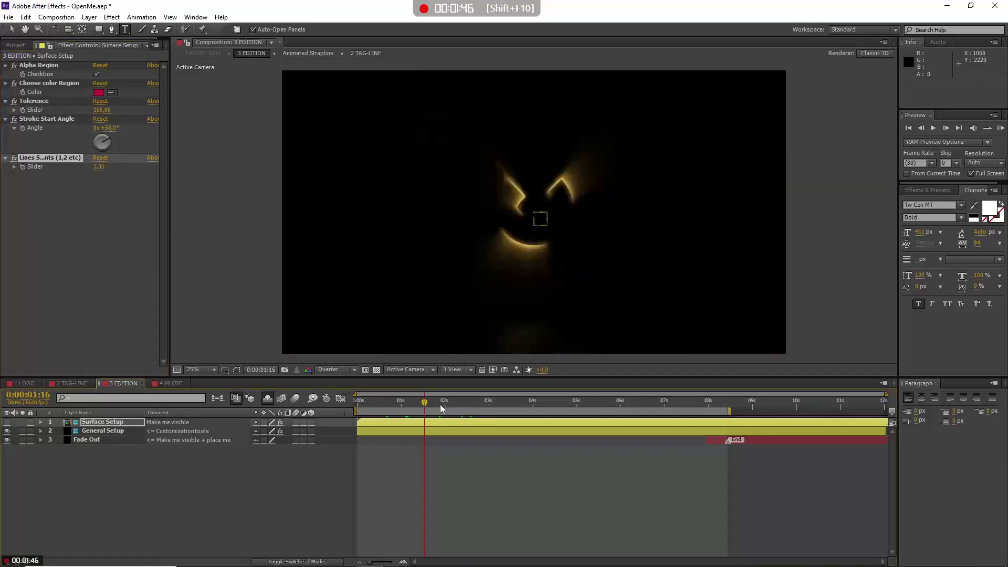
pyautogui.click(476, 403)
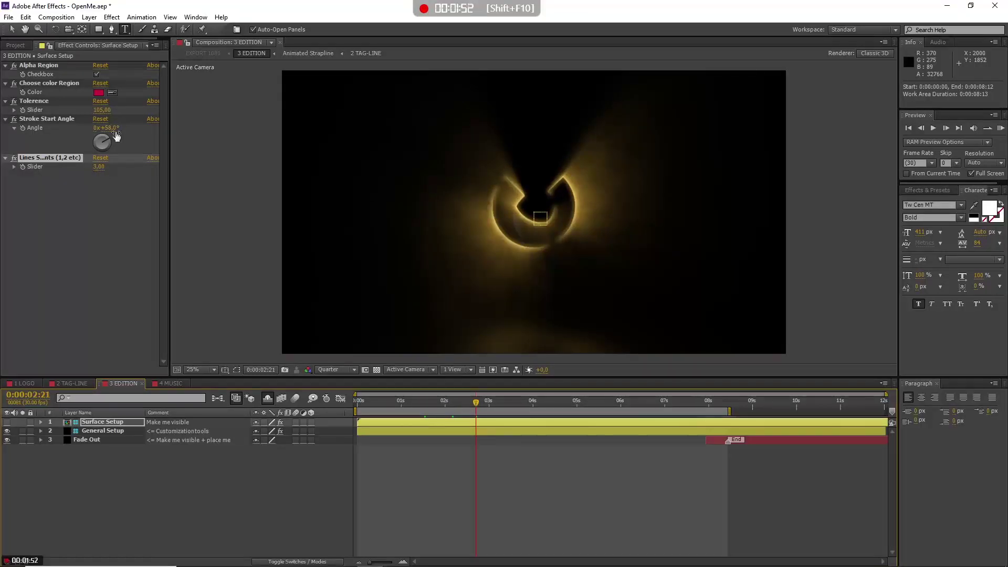
# Lower the Stroke Start Angle to -4°.
pyautogui.moveTo(116, 136); pyautogui.dragTo(103, 132)
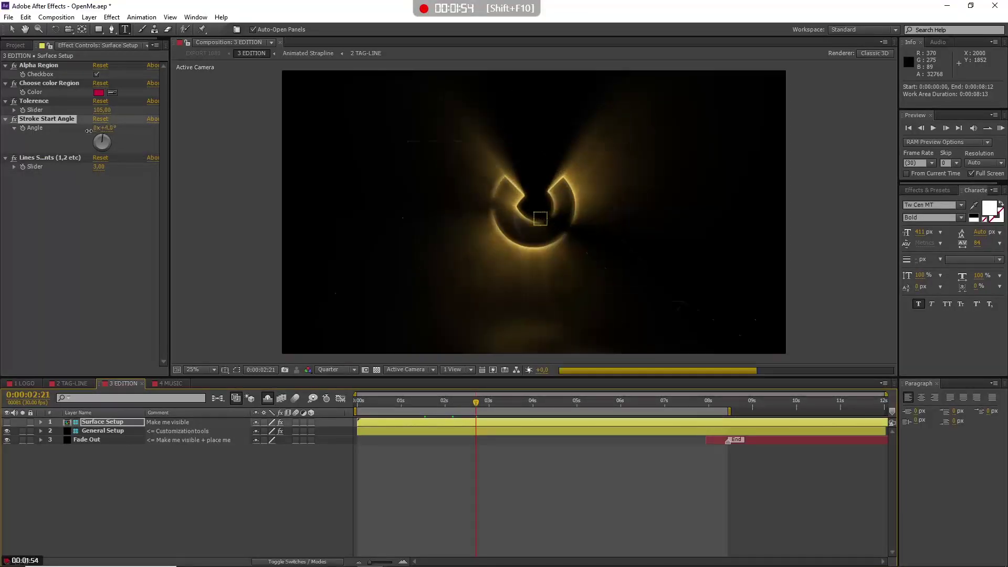
pyautogui.moveTo(89, 130); pyautogui.dragTo(85, 131)
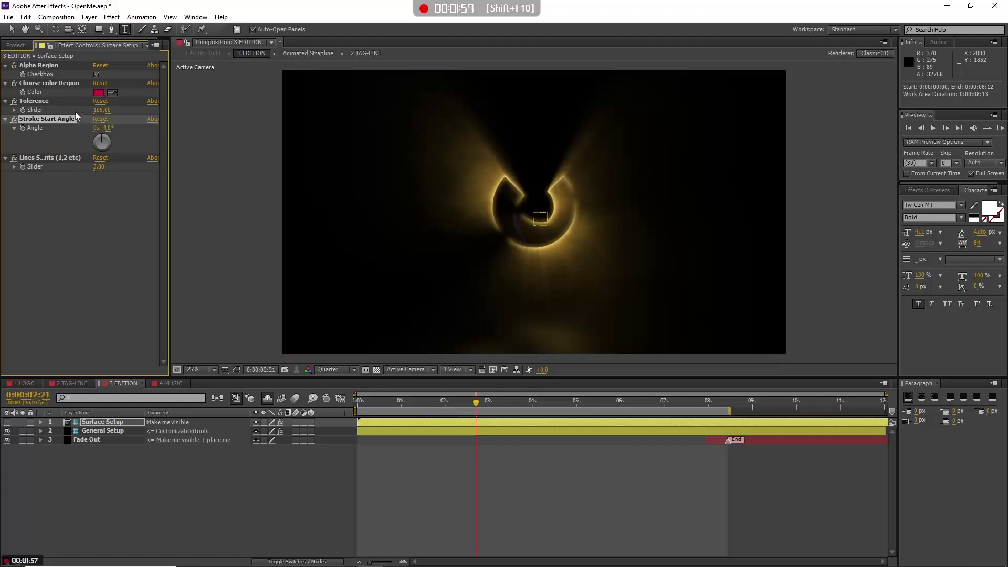
pyautogui.click(27, 83)
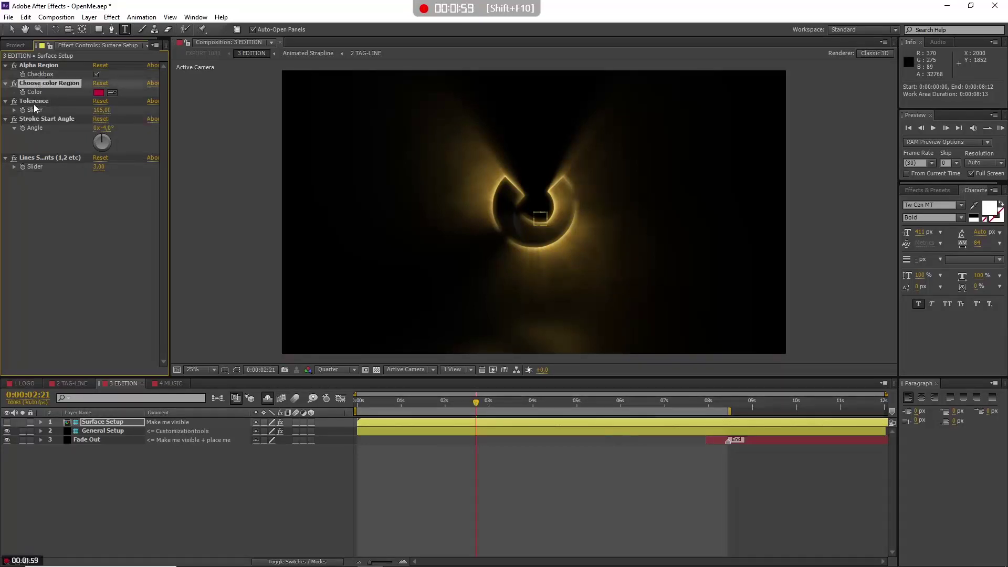
pyautogui.click(33, 103)
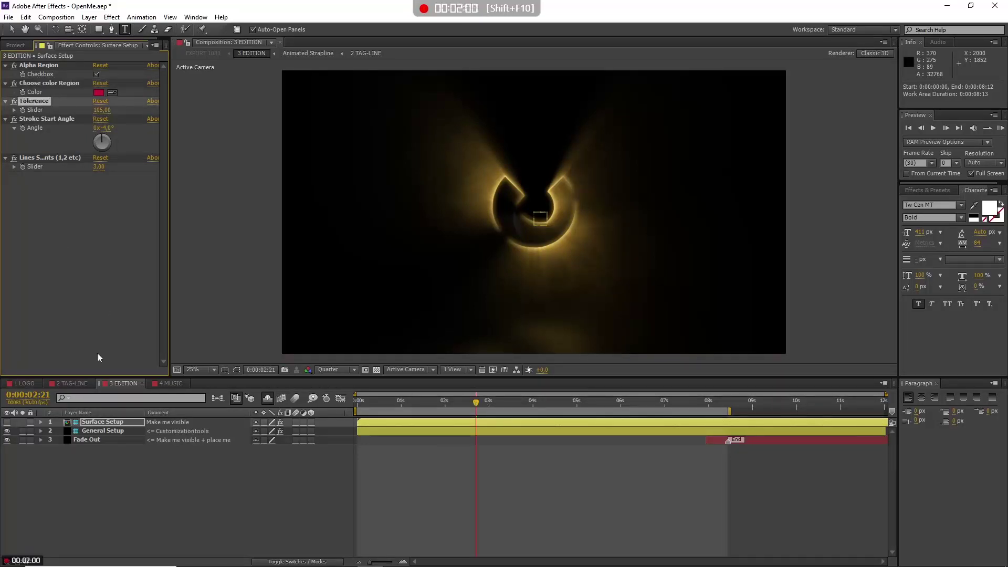
pyautogui.click(91, 431)
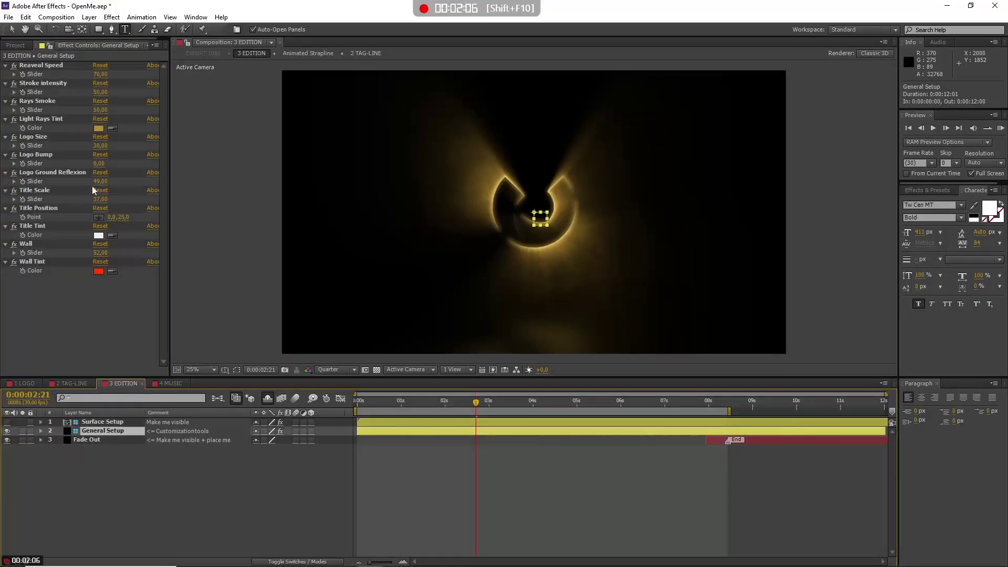
# Set Reaveal Speed to 100 and preview the reveal at several frames.
pyautogui.click(41, 65)
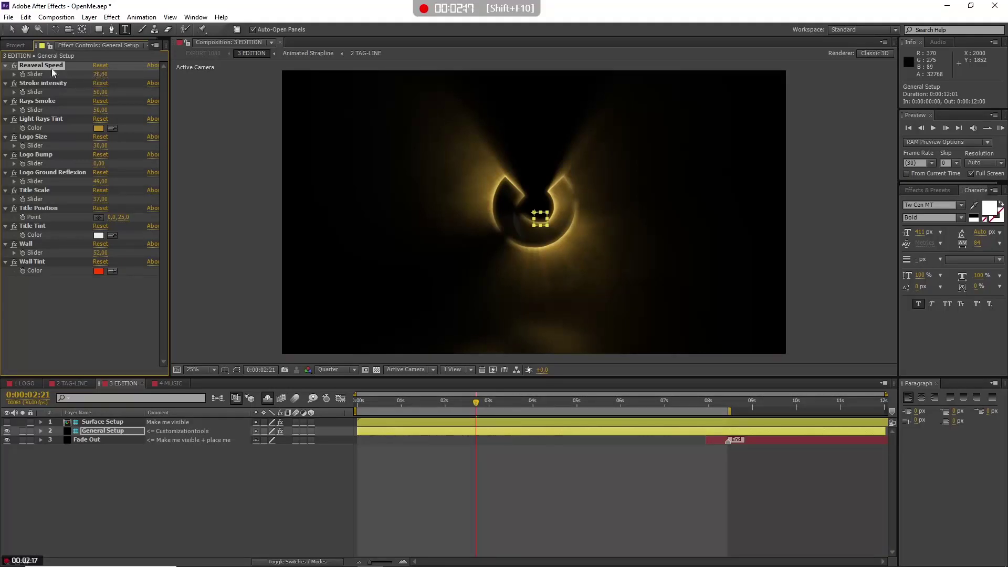
pyautogui.click(100, 74)
pyautogui.moveTo(487, 401); pyautogui.dragTo(531, 405)
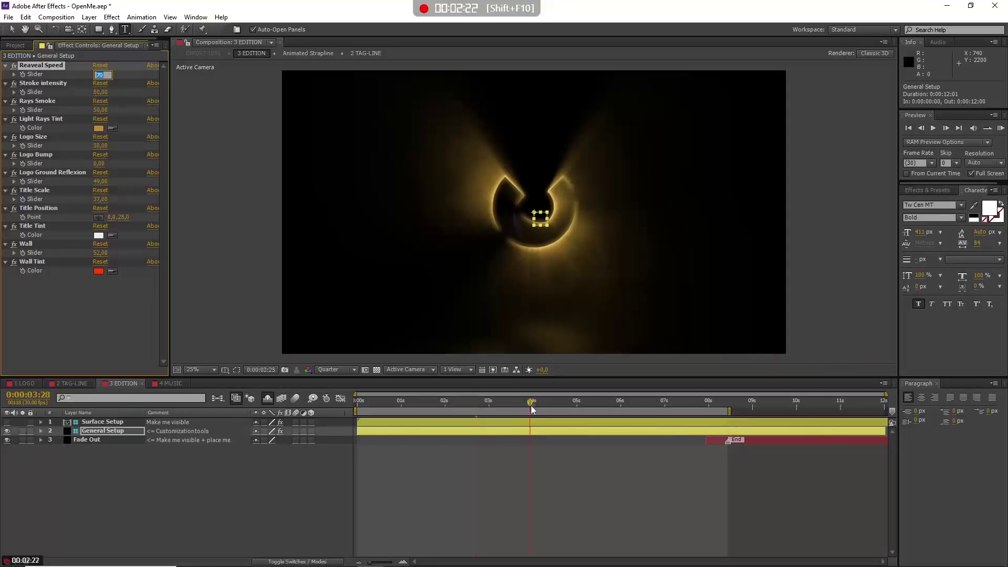
pyautogui.click(99, 74)
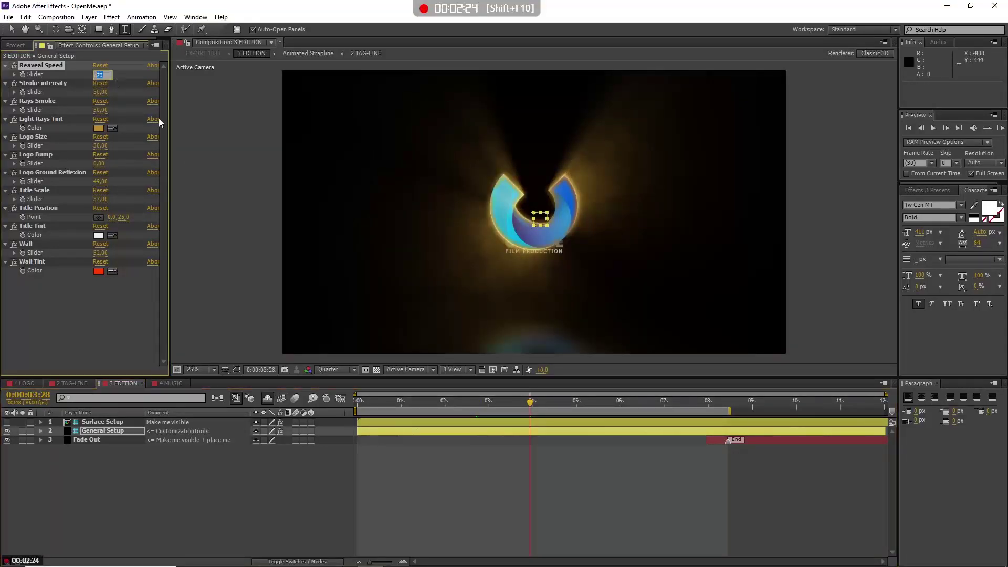
pyautogui.write('100')
pyautogui.press('Return')
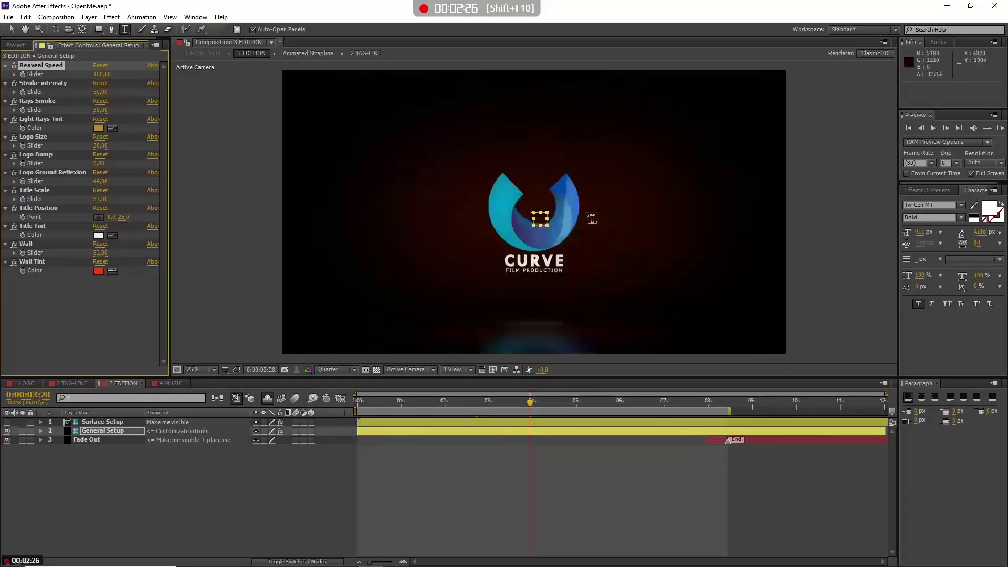
pyautogui.click(490, 402)
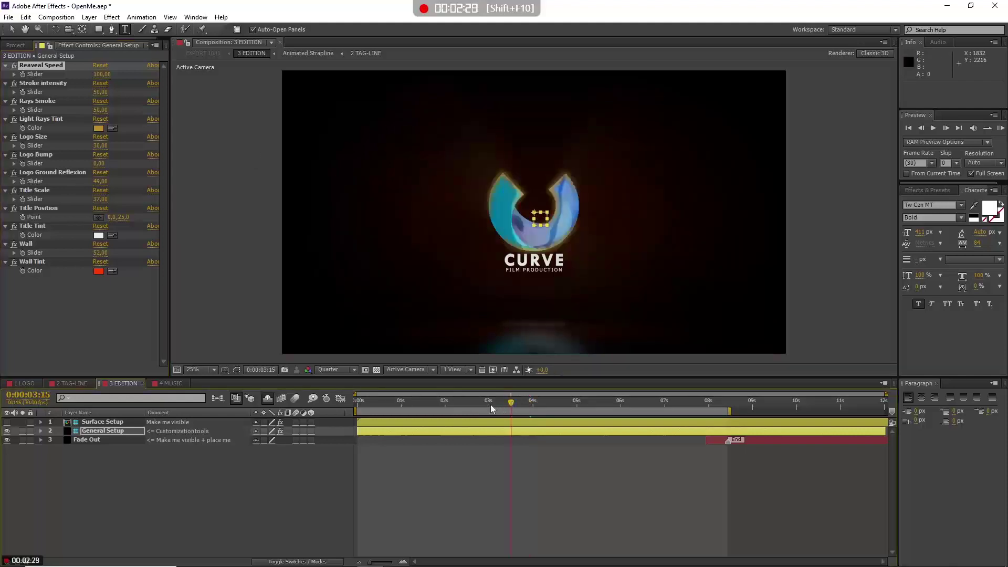
pyautogui.click(443, 406)
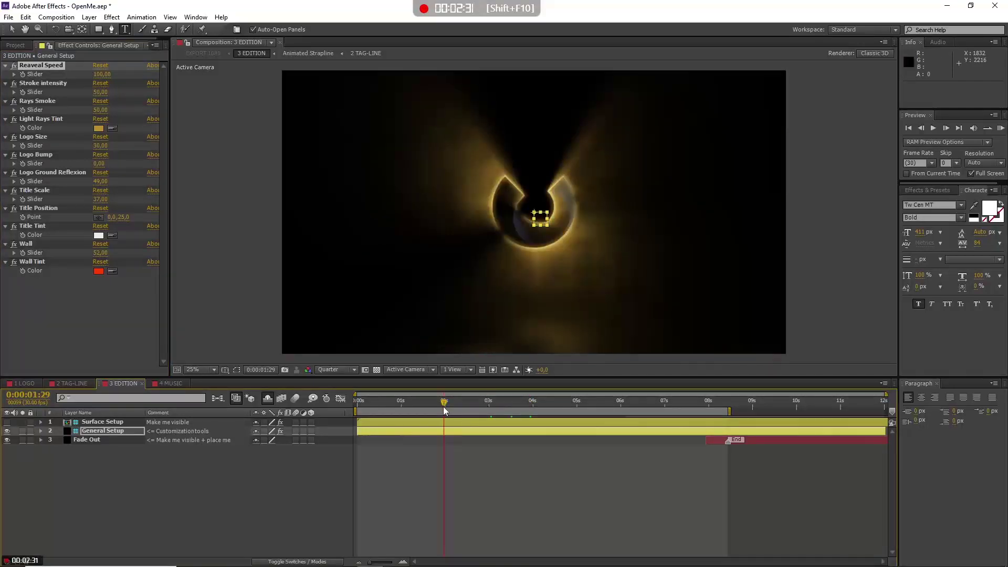
pyautogui.click(561, 402)
# Try a Reaveal Speed of 50 and preview the CURVE title appearing.
pyautogui.click(109, 74)
pyautogui.write('50')
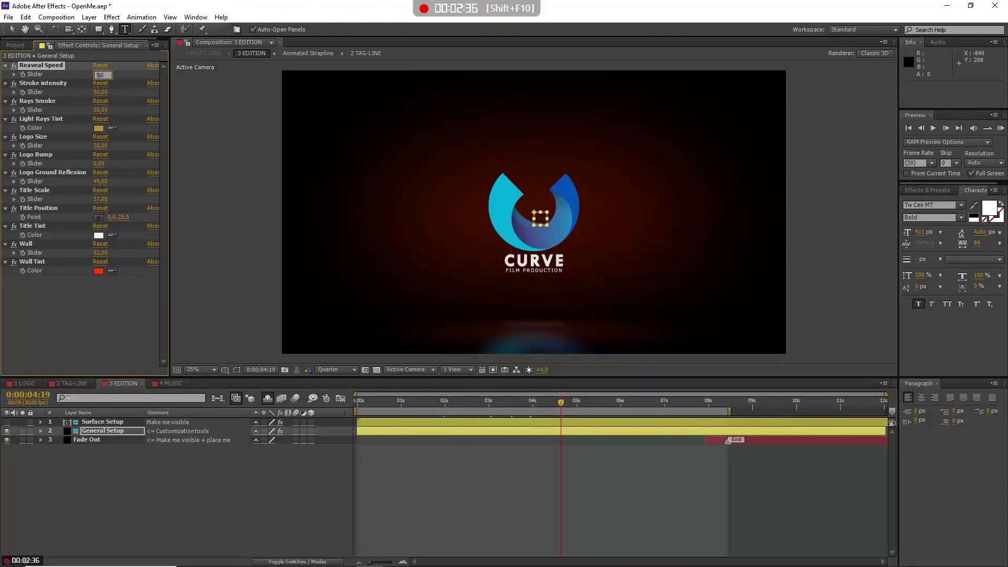
pyautogui.press('Return')
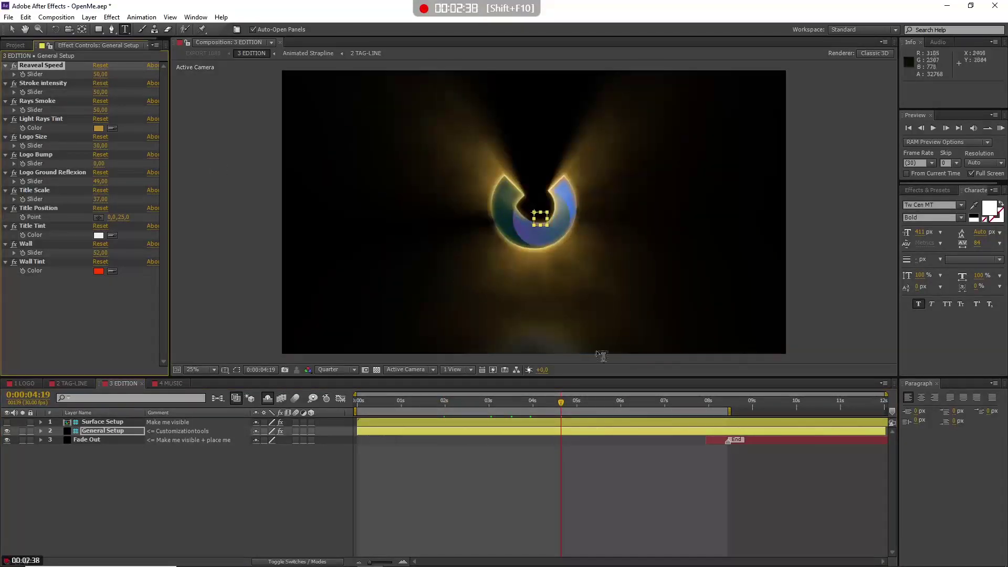
pyautogui.moveTo(584, 403); pyautogui.dragTo(610, 403)
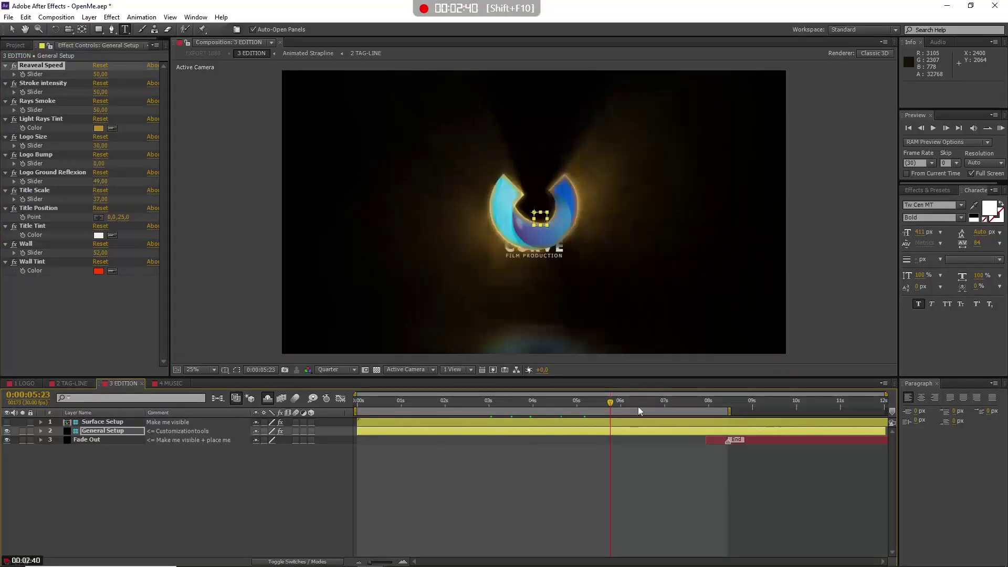
pyautogui.click(641, 405)
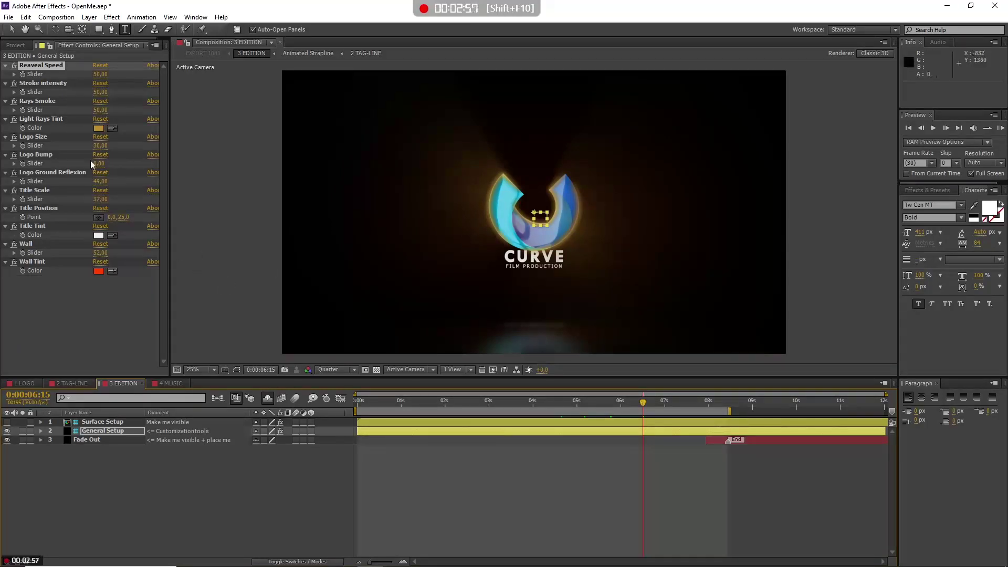
# Settle Reaveal Speed at 70 and check the early rays and finished logo frames.
pyautogui.click(43, 83)
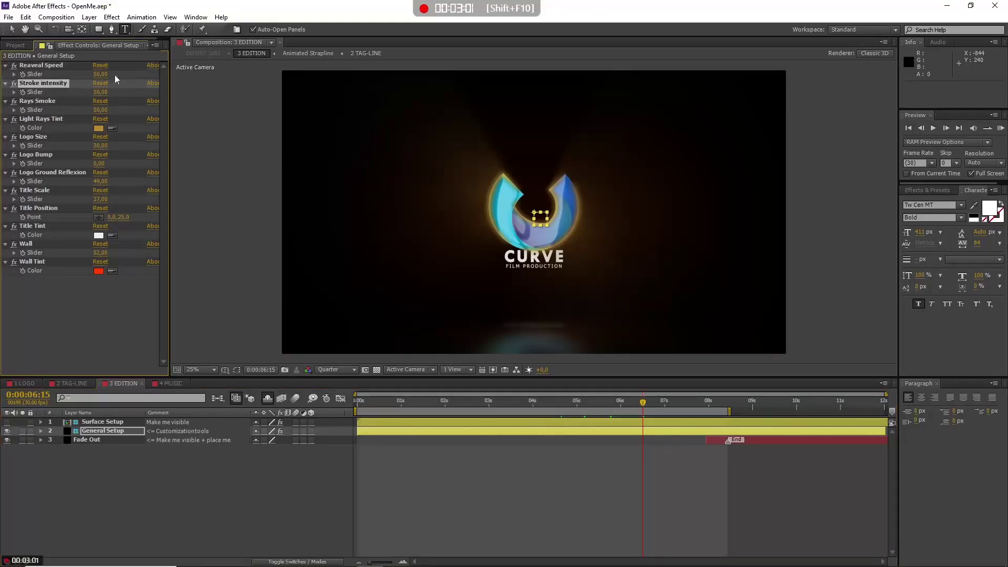
pyautogui.write('70')
pyautogui.press('Return')
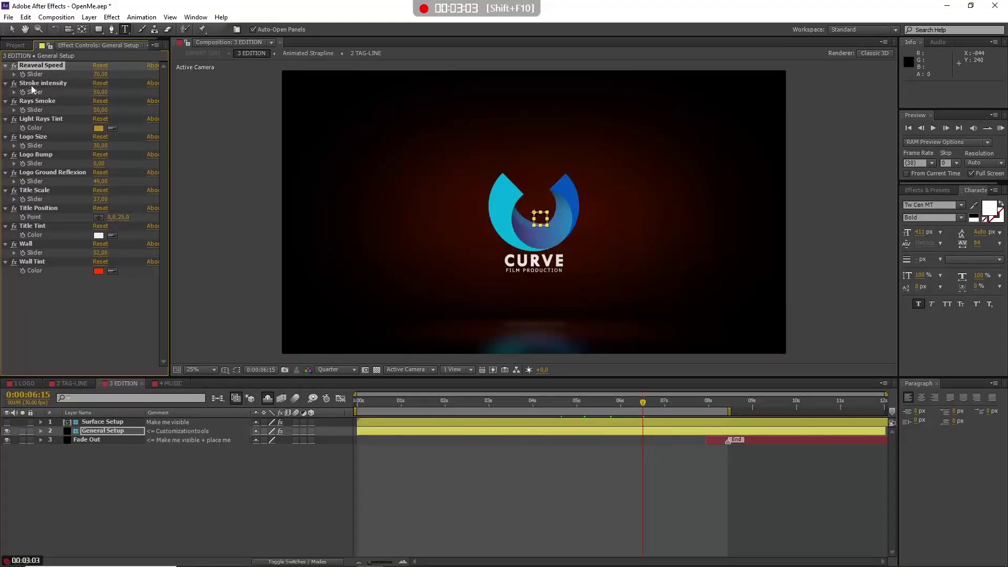
pyautogui.click(515, 401)
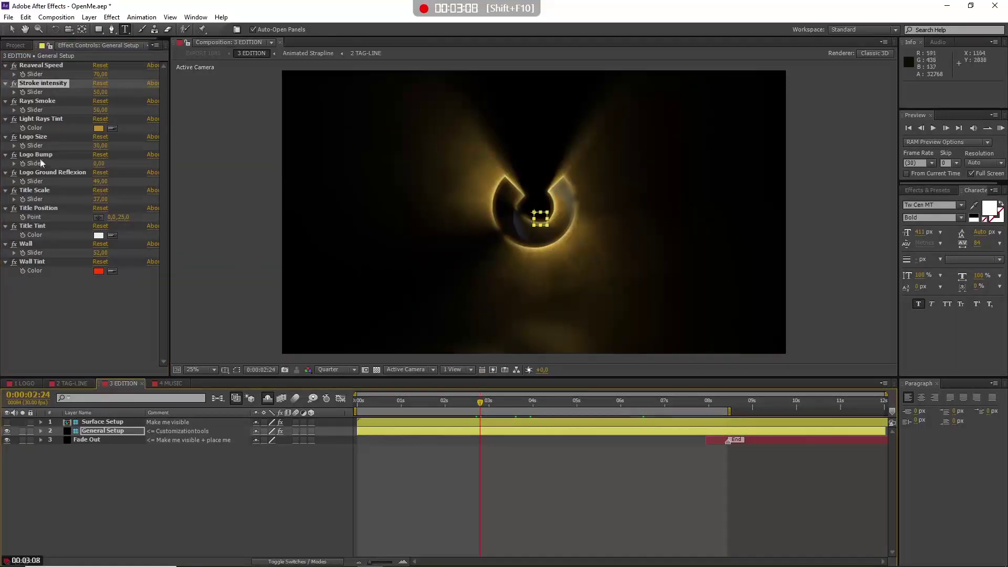
pyautogui.click(668, 403)
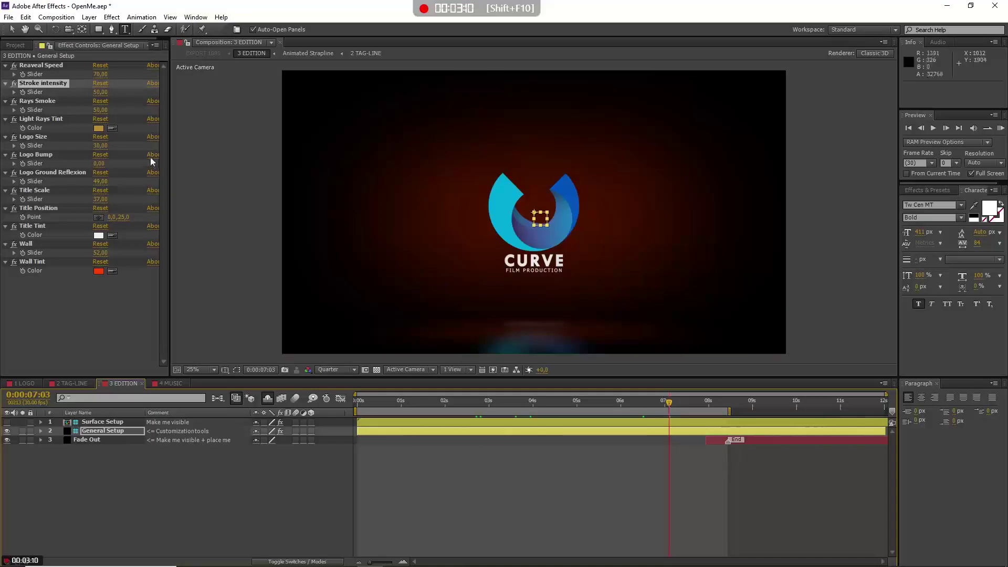
# Sample the logo's cyan for Light Rays Tint, then deepen it to blue 0078FF.
pyautogui.click(112, 127)
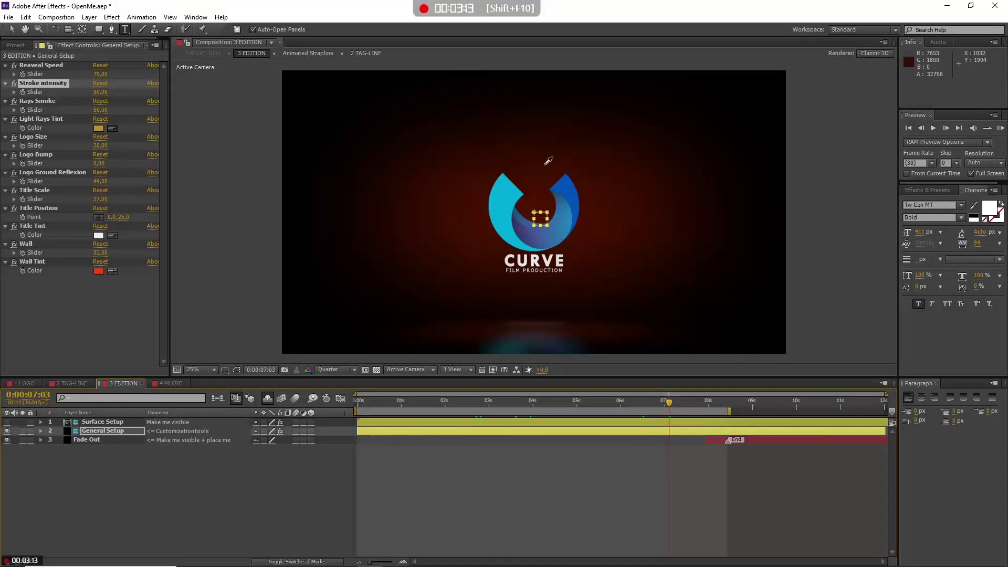
pyautogui.click(512, 221)
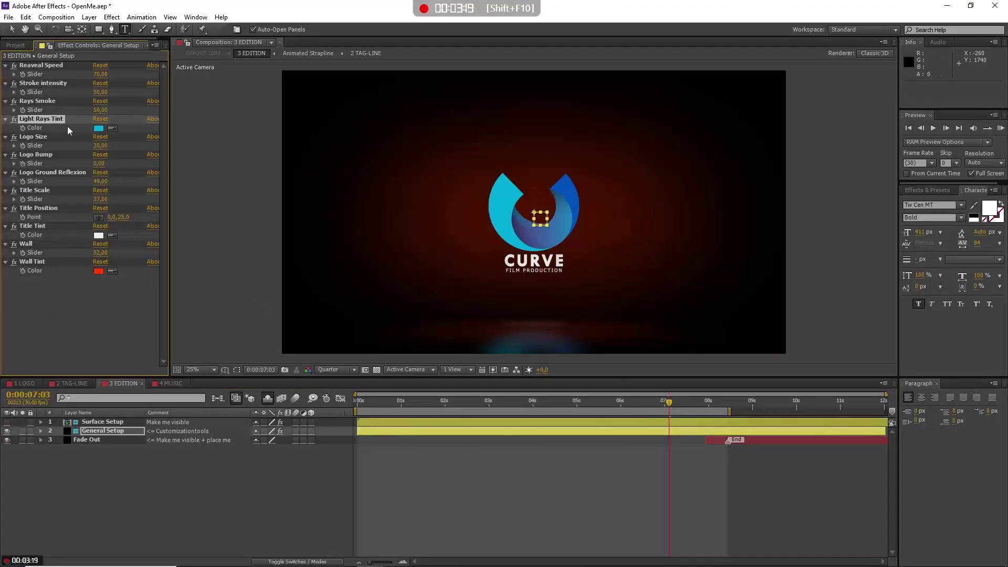
pyautogui.click(466, 402)
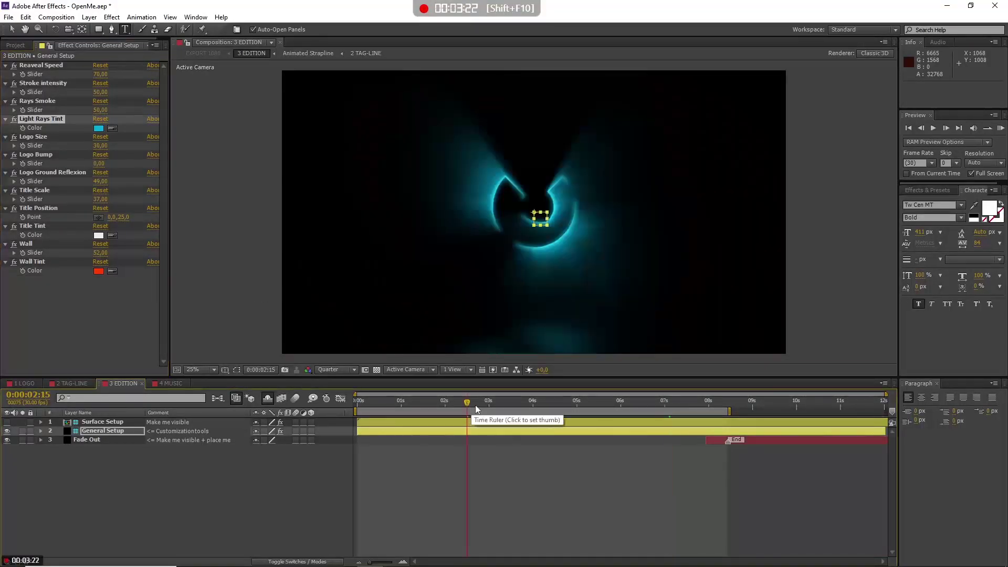
pyautogui.click(488, 402)
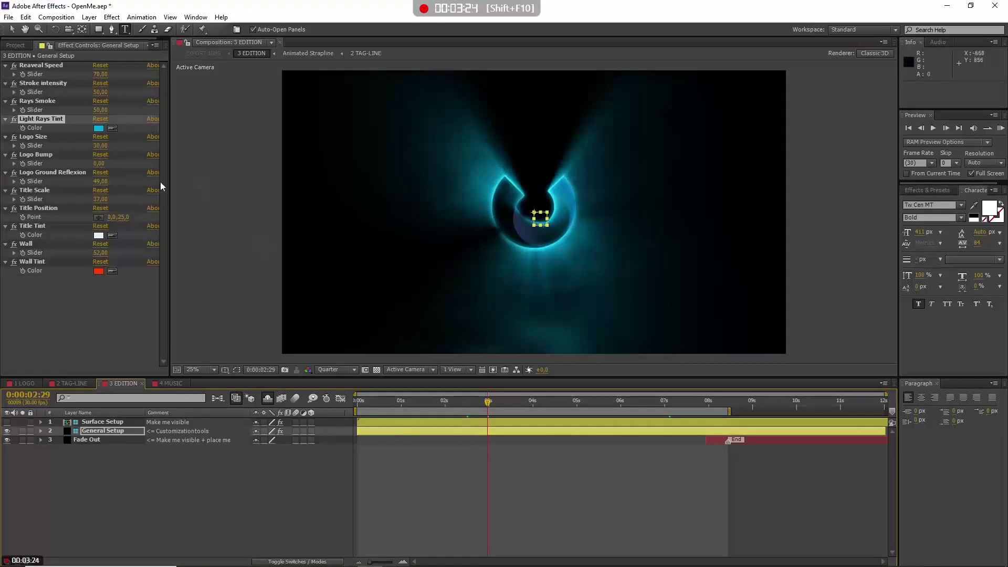
pyautogui.click(98, 128)
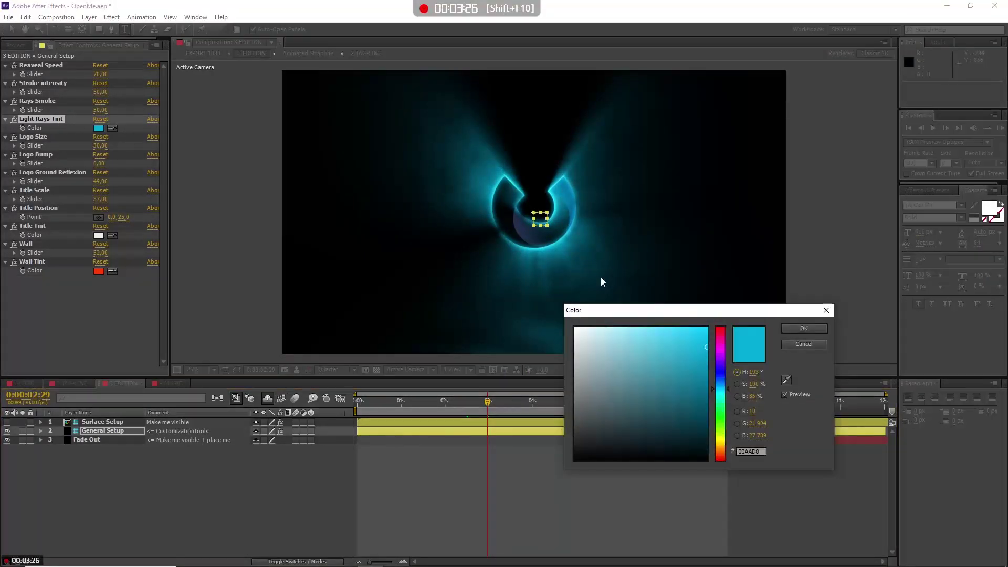
pyautogui.moveTo(721, 389); pyautogui.dragTo(719, 381)
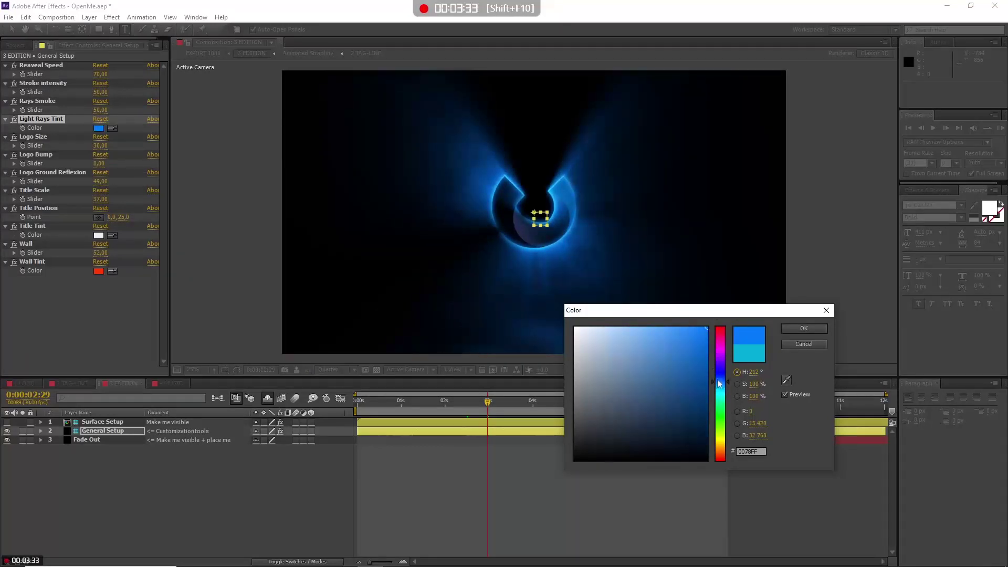
pyautogui.moveTo(719, 385); pyautogui.dragTo(719, 380)
pyautogui.click(788, 330)
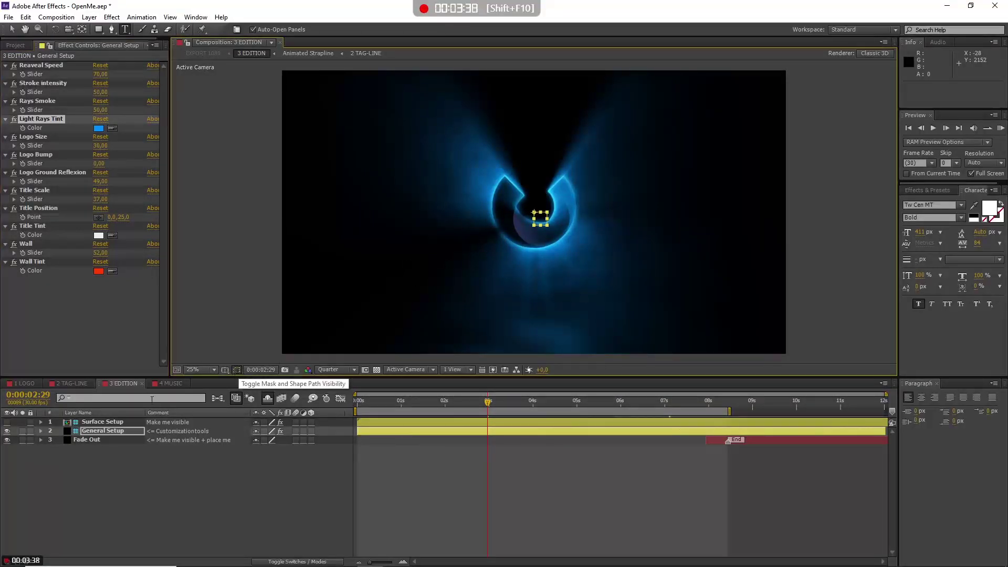
pyautogui.click(6, 430)
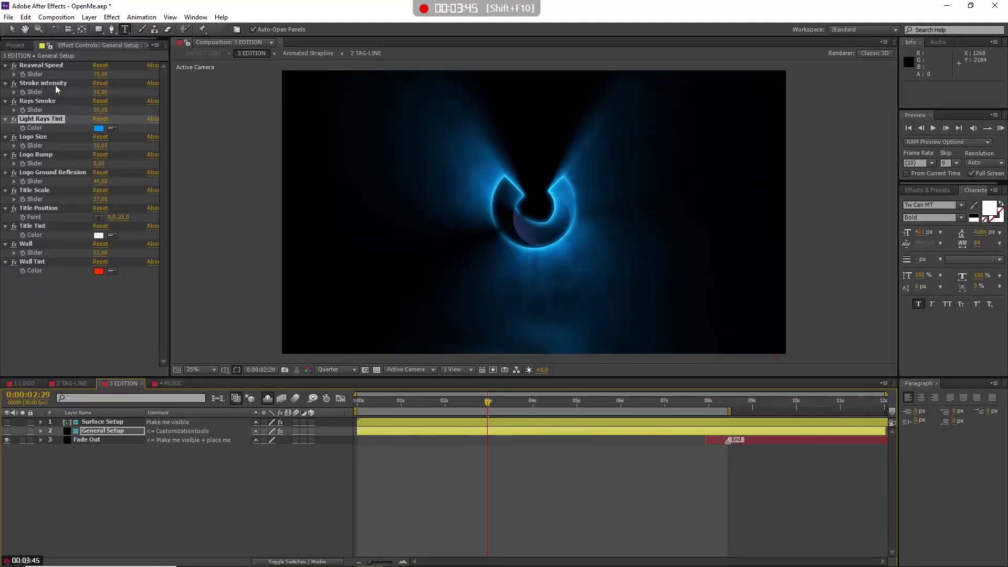
# Raise Stroke intensity to 60 and lower Rays Smoke to 35.
pyautogui.click(102, 84)
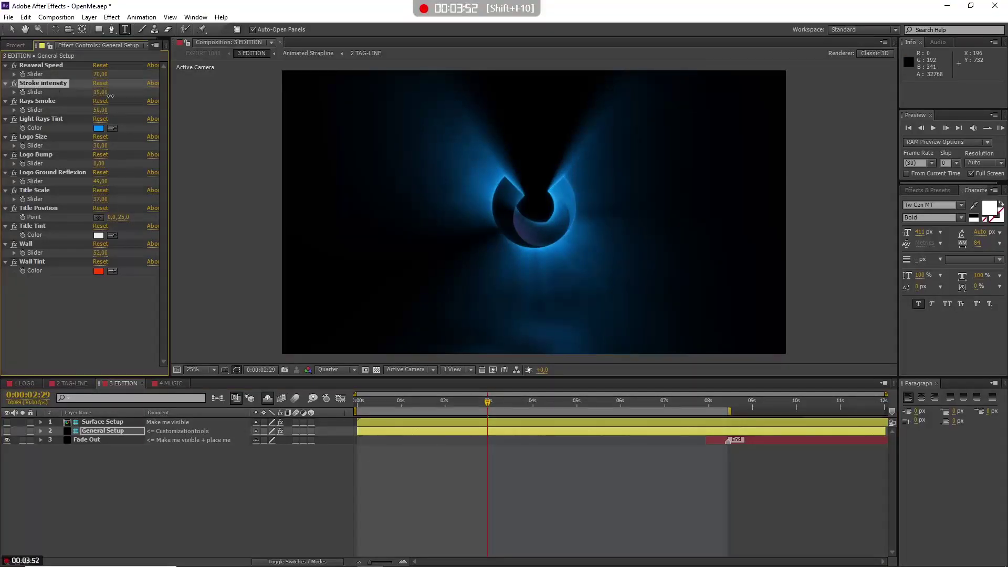
pyautogui.moveTo(120, 98)
pyautogui.mouseDown()
pyautogui.moveTo(156, 101)
pyautogui.moveTo(138, 107)
pyautogui.mouseUp()
pyautogui.click(32, 101)
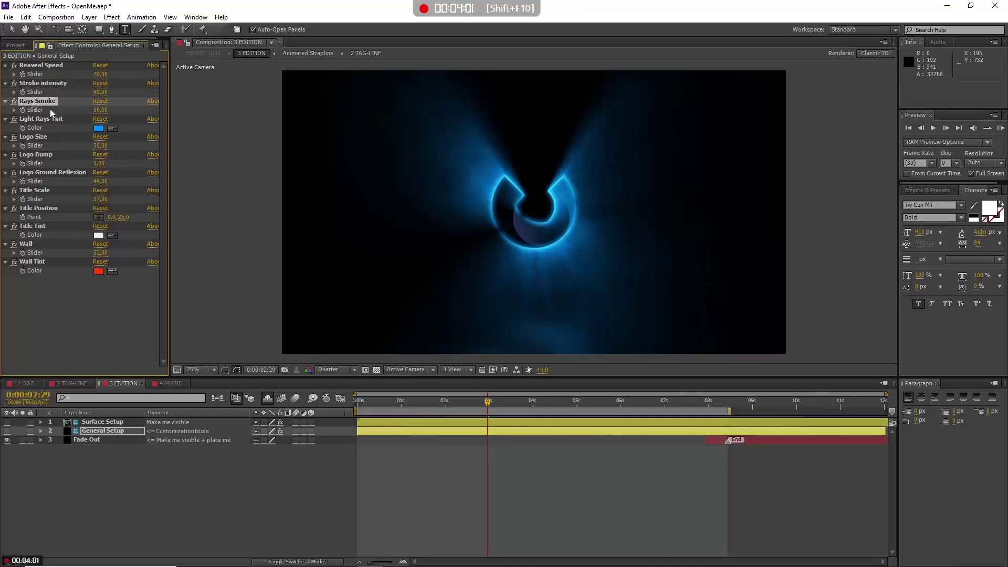
pyautogui.moveTo(101, 109); pyautogui.dragTo(133, 120)
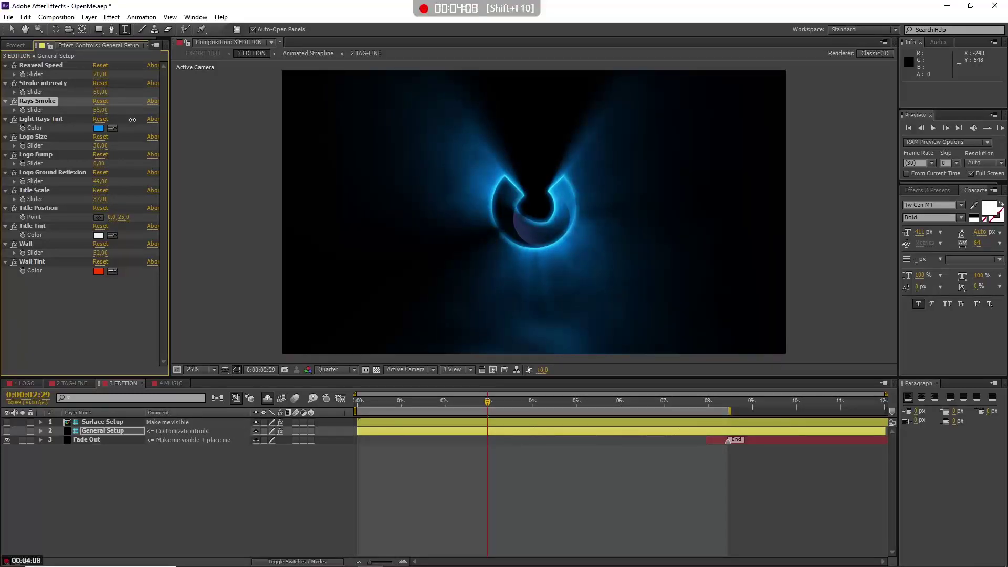
# Try a slightly larger Logo Size, then return it to 31.
pyautogui.click(34, 118)
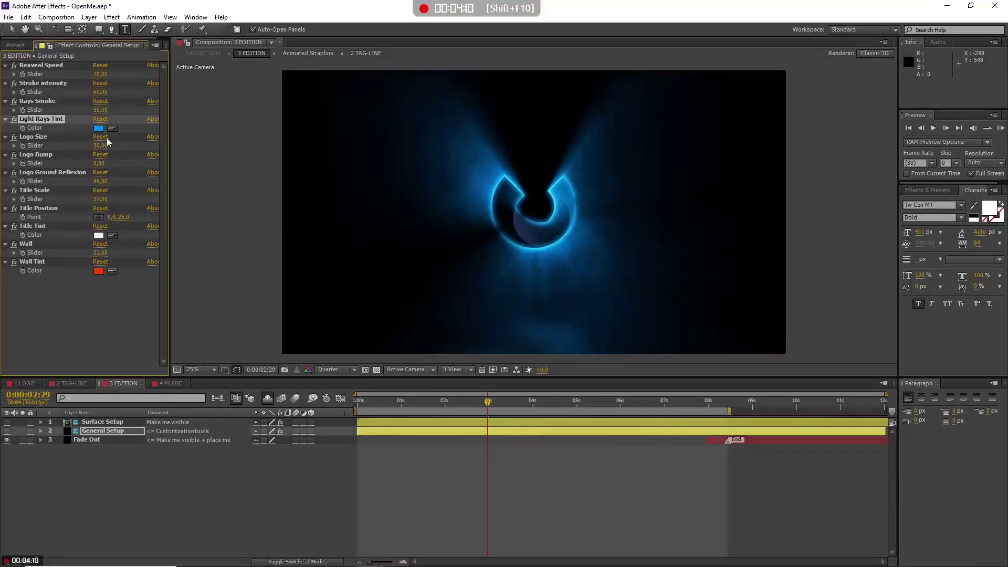
pyautogui.click(32, 138)
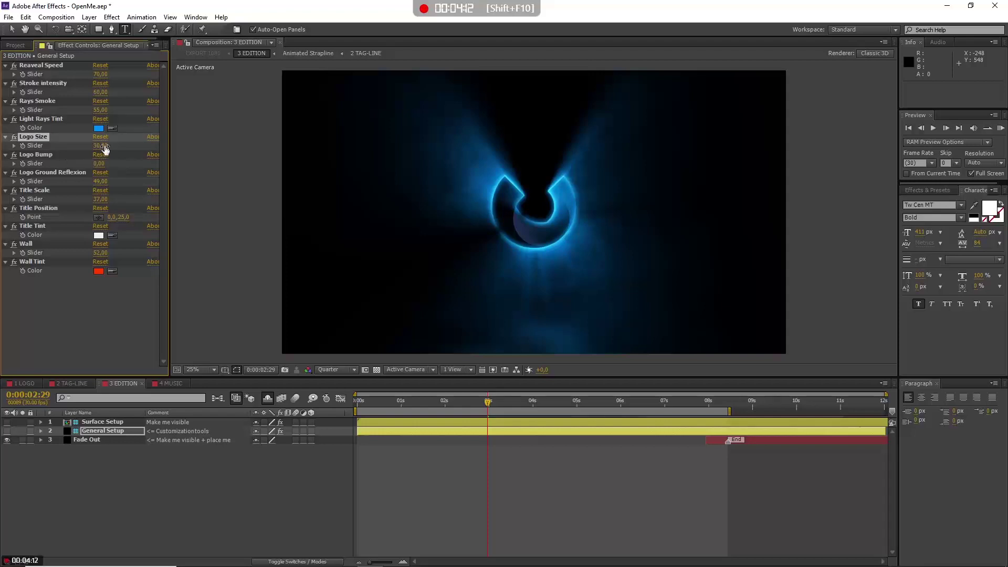
pyautogui.moveTo(100, 146); pyautogui.dragTo(103, 146)
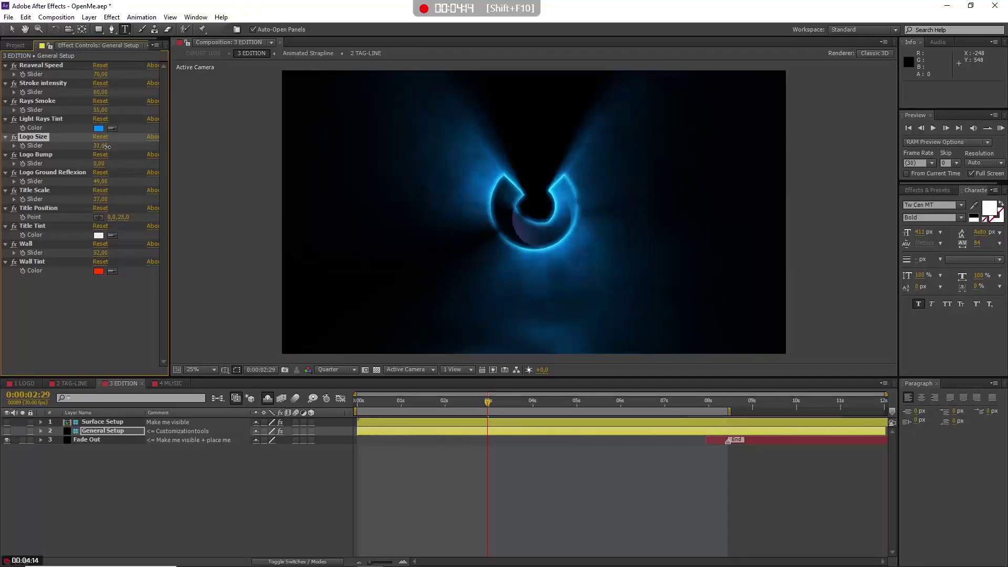
pyautogui.click(34, 155)
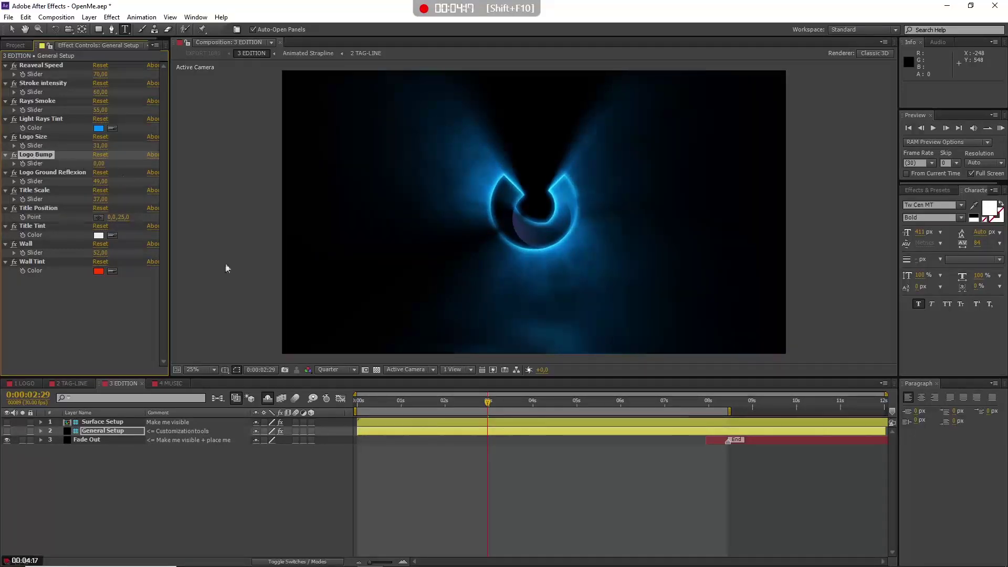
pyautogui.click(681, 405)
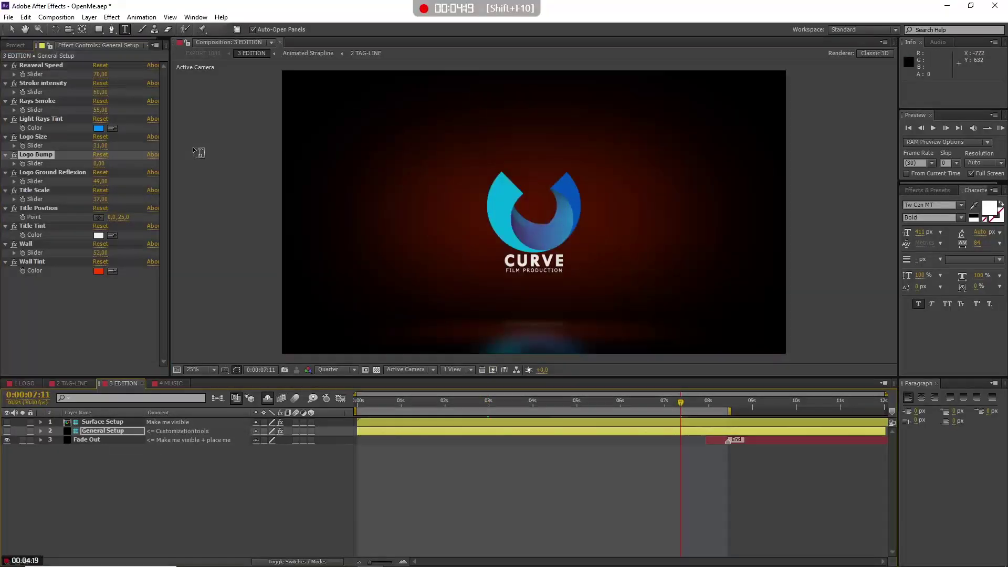
# Set Logo Bump to 79 and lower Logo Ground Reflexion to 44.
pyautogui.moveTo(95, 166); pyautogui.dragTo(119, 171)
pyautogui.scroll(2, 531, 235)
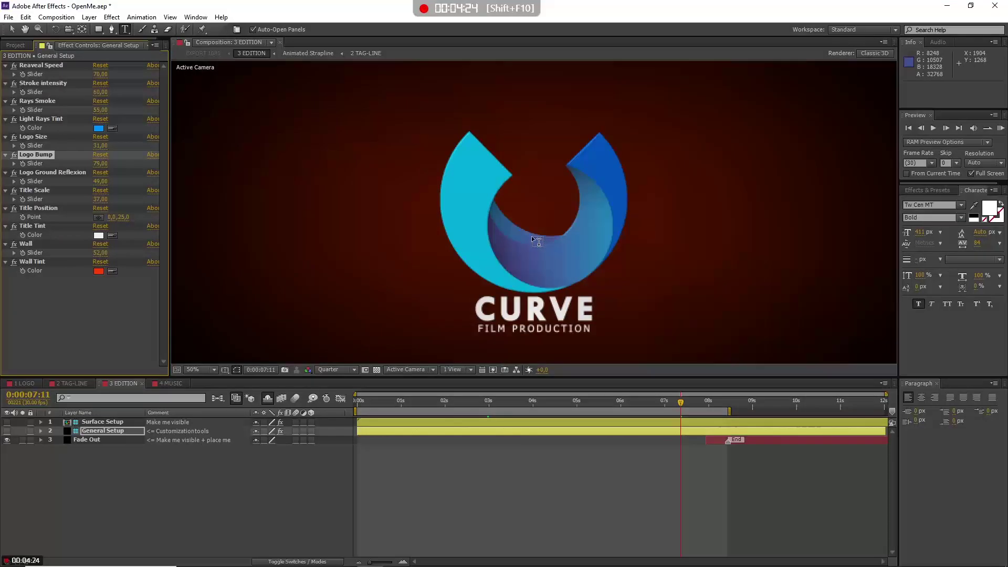
pyautogui.scroll(-2, 531, 235)
pyautogui.hotkey('ctrl', 'z')
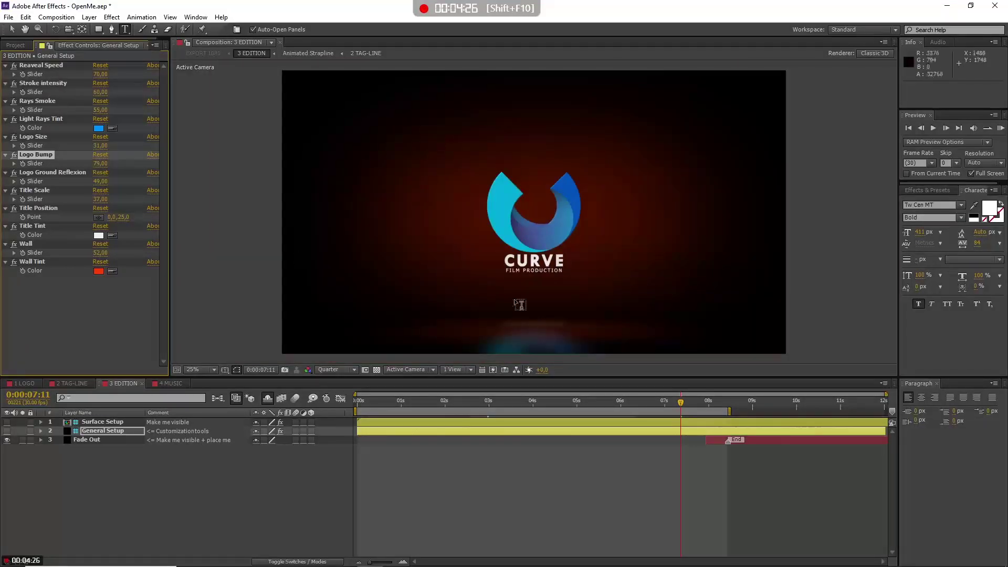
pyautogui.click(79, 174)
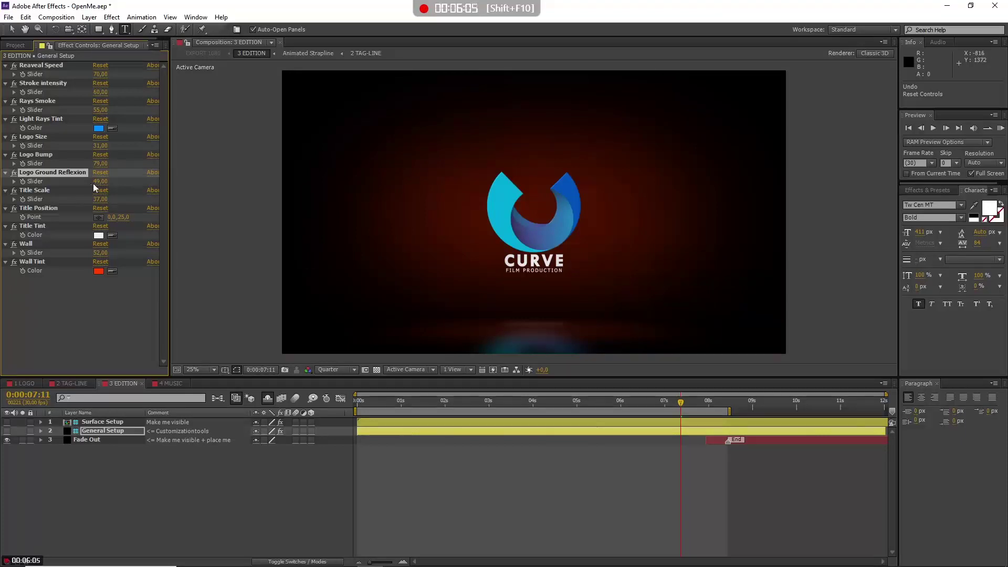
pyautogui.moveTo(95, 181); pyautogui.dragTo(110, 195)
# Enlarge the CURVE title to Title Scale 48 and set Title Position to 0, 74.
pyautogui.click(45, 192)
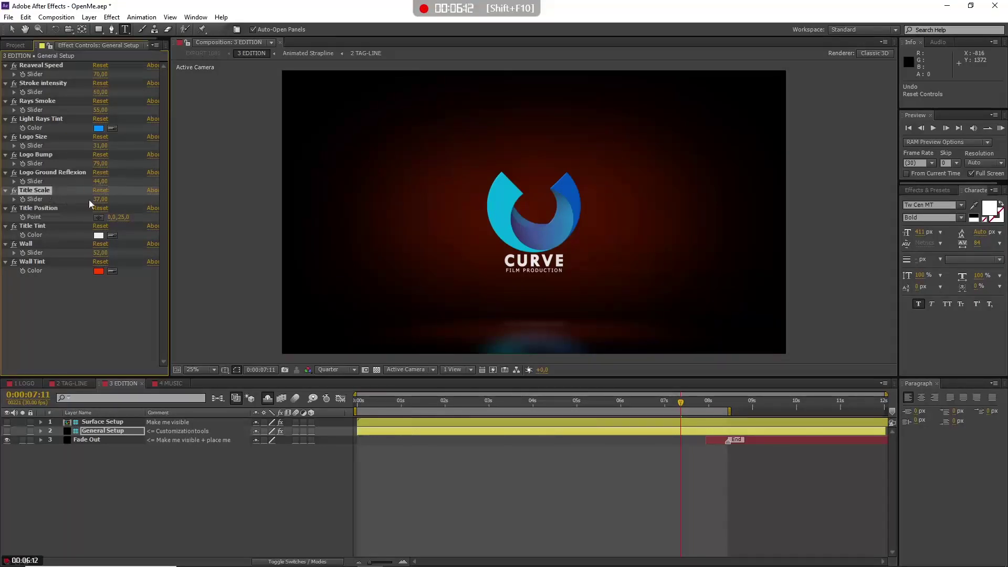
pyautogui.moveTo(100, 199); pyautogui.dragTo(140, 227)
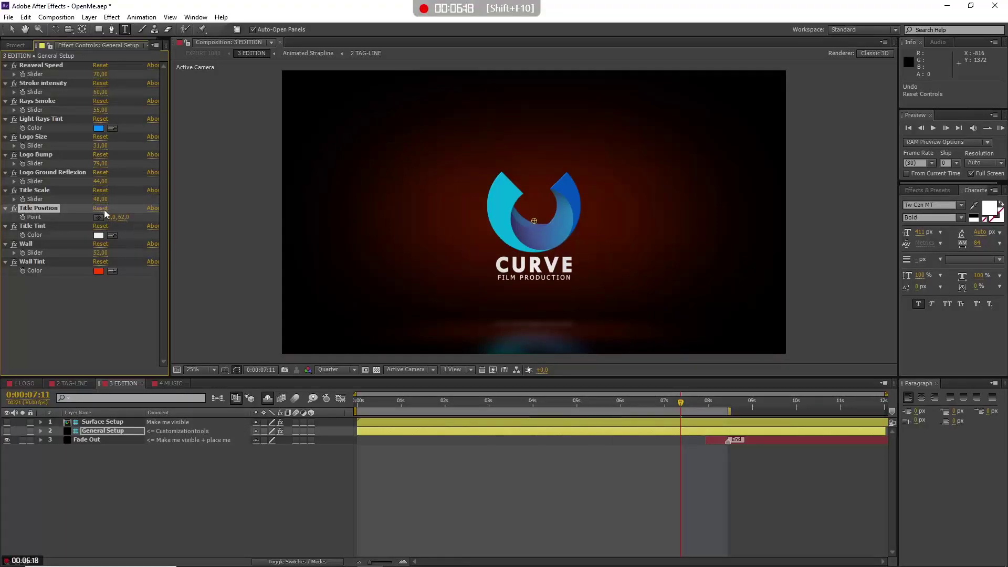
pyautogui.click(100, 208)
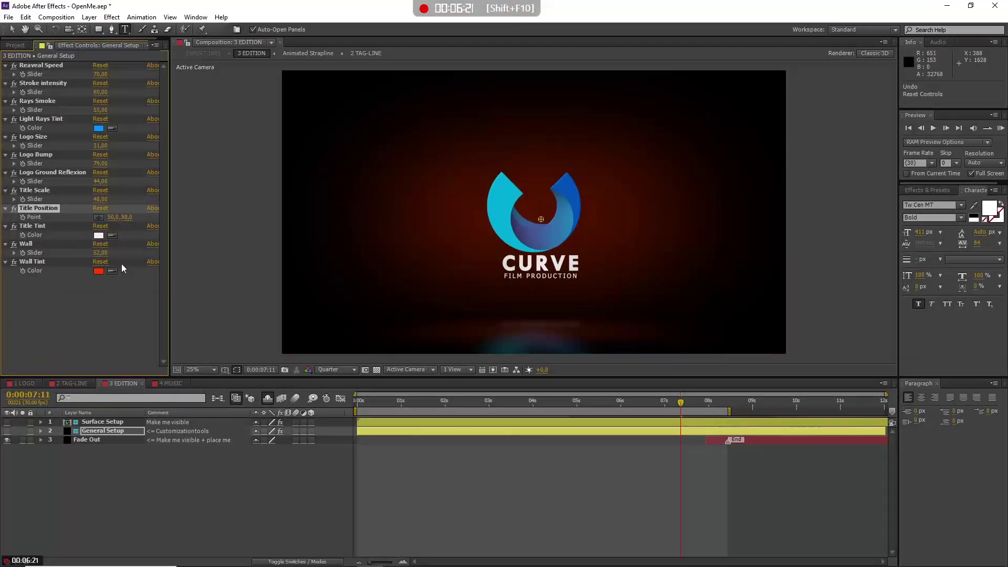
pyautogui.moveTo(126, 217); pyautogui.dragTo(132, 224)
pyautogui.click(111, 217)
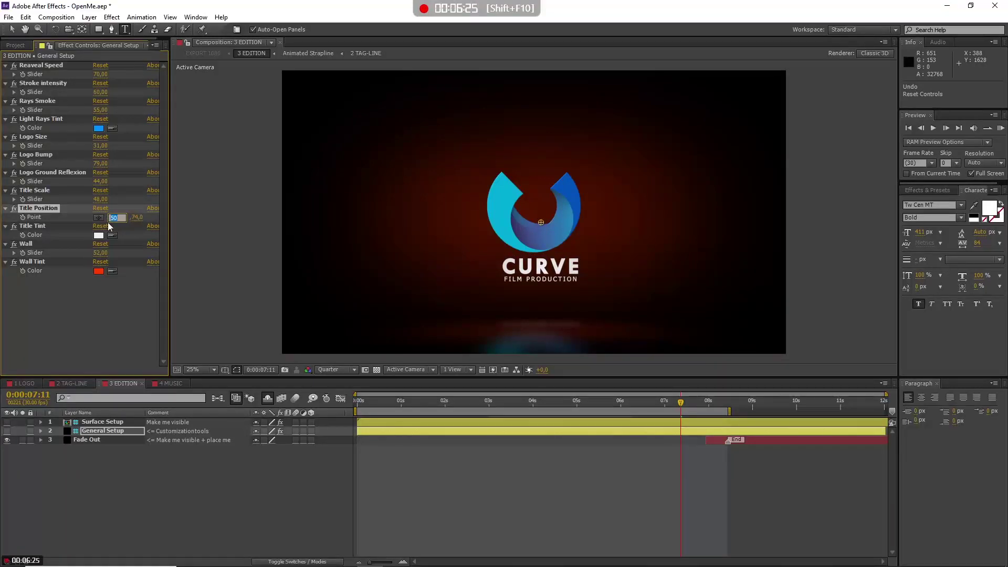
pyautogui.write('0')
pyautogui.press('Return')
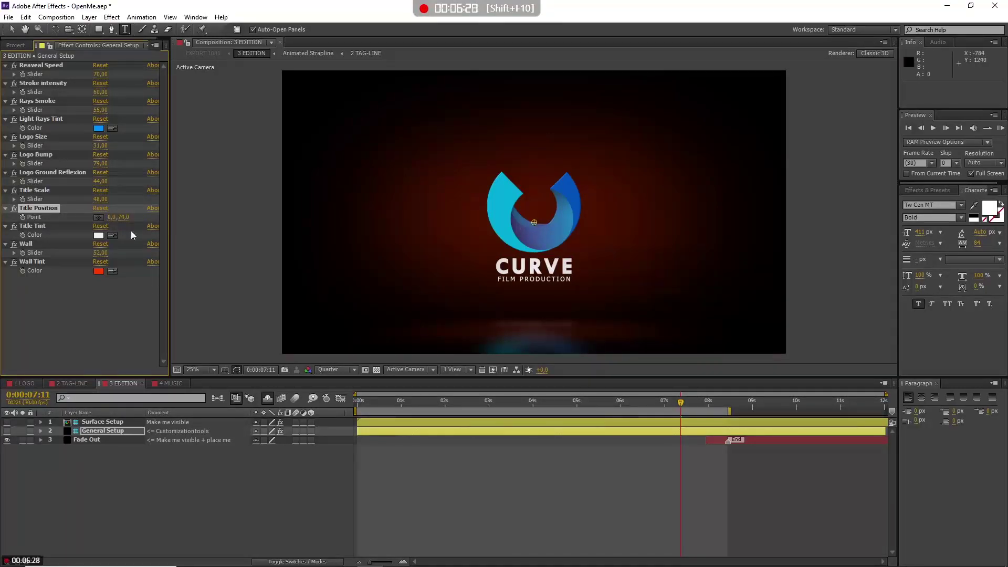
pyautogui.click(58, 224)
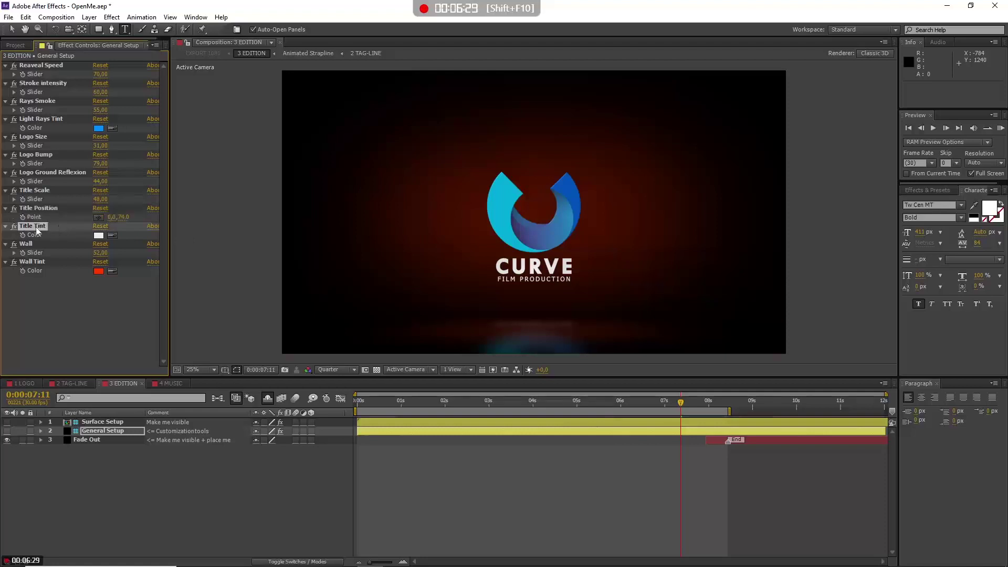
# Set the Title Tint to a bright cyan for the CURVE title.
pyautogui.click(98, 236)
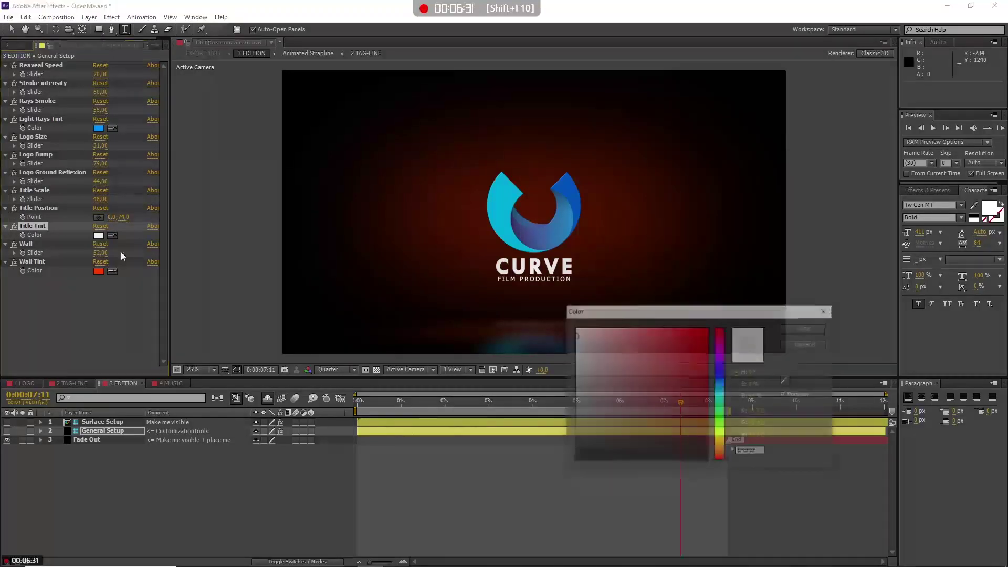
pyautogui.click(720, 394)
pyautogui.click(642, 366)
pyautogui.moveTo(642, 366); pyautogui.dragTo(662, 347)
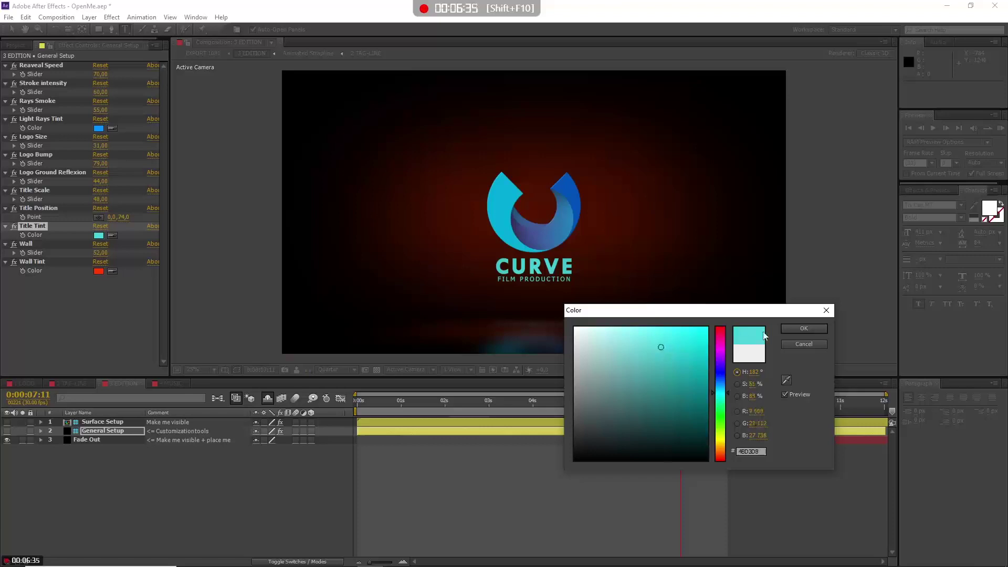
pyautogui.click(802, 330)
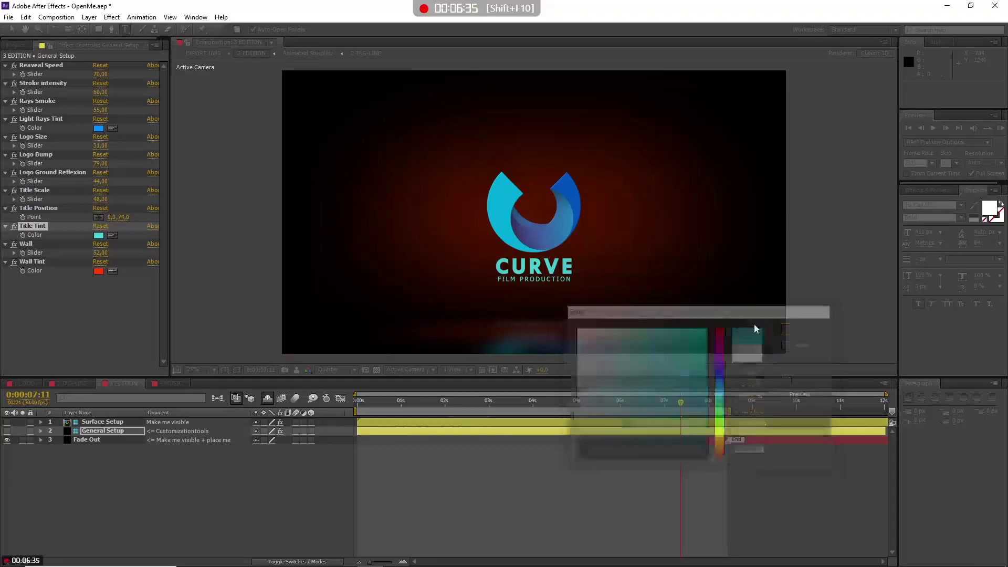
# Set the Wall value to 76.
pyautogui.click(32, 243)
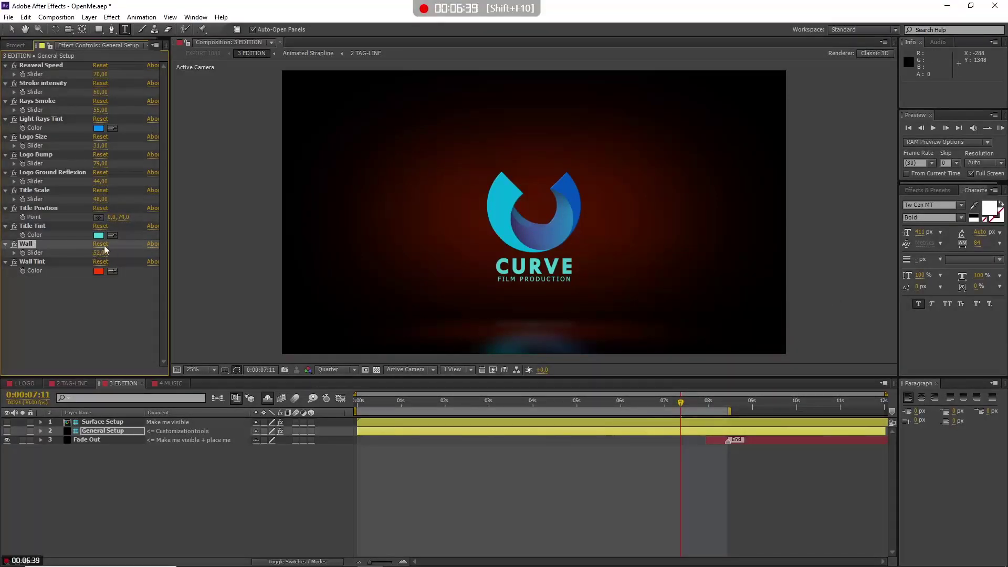
pyautogui.moveTo(99, 253); pyautogui.dragTo(190, 266)
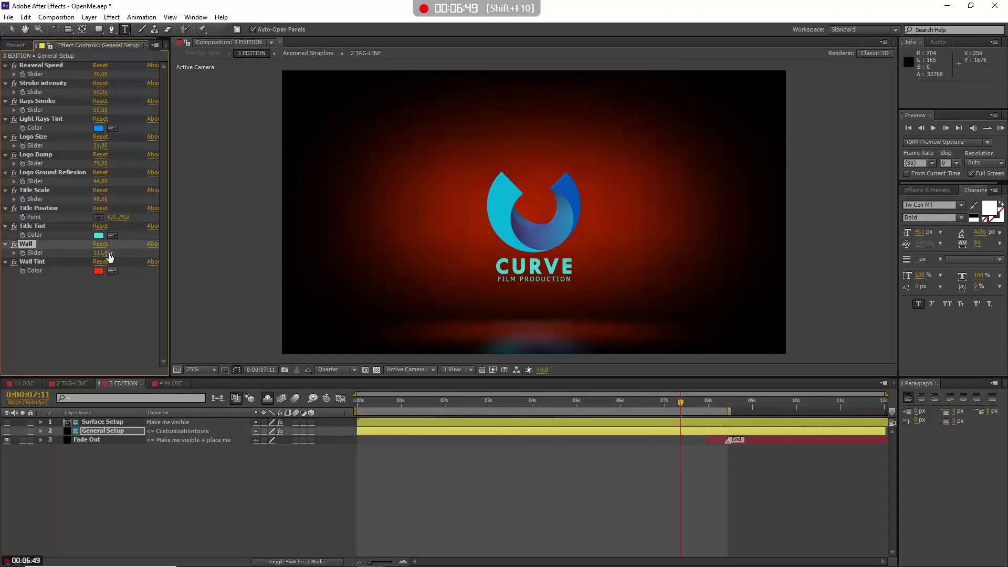
pyautogui.moveTo(109, 256); pyautogui.dragTo(90, 260)
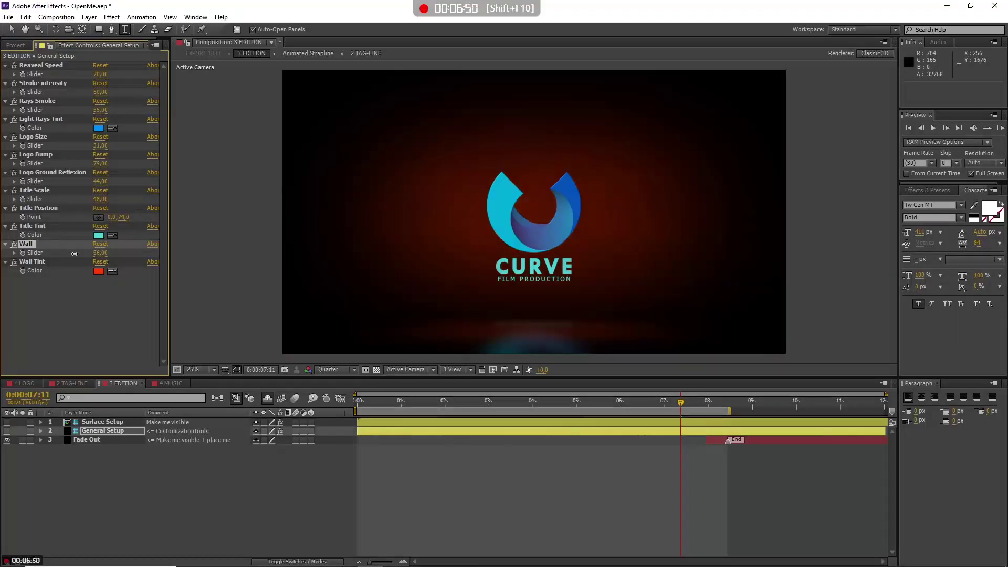
# Change the Wall Tint from red to a dark teal.
pyautogui.click(98, 270)
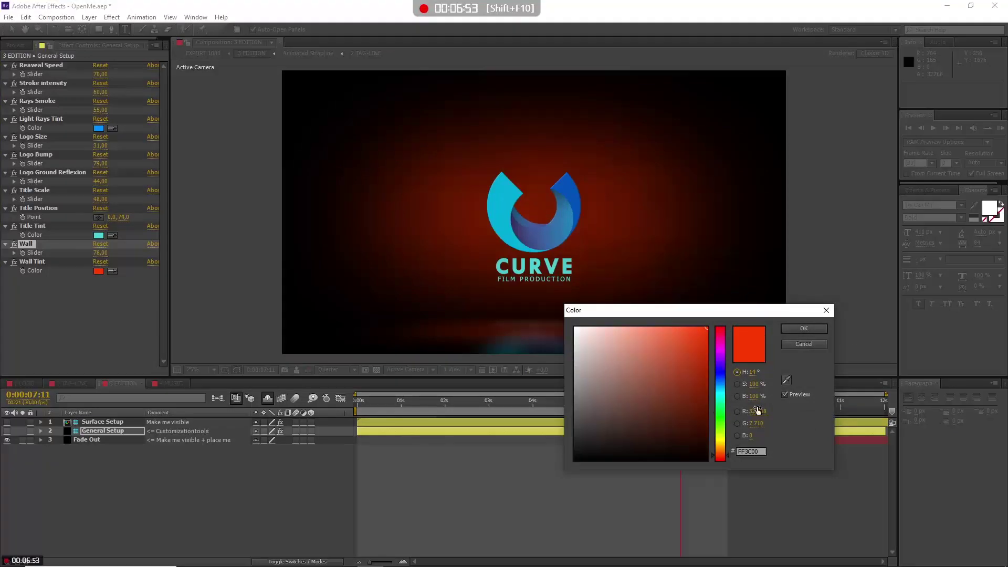
pyautogui.click(728, 391)
pyautogui.moveTo(659, 429); pyautogui.dragTo(661, 403)
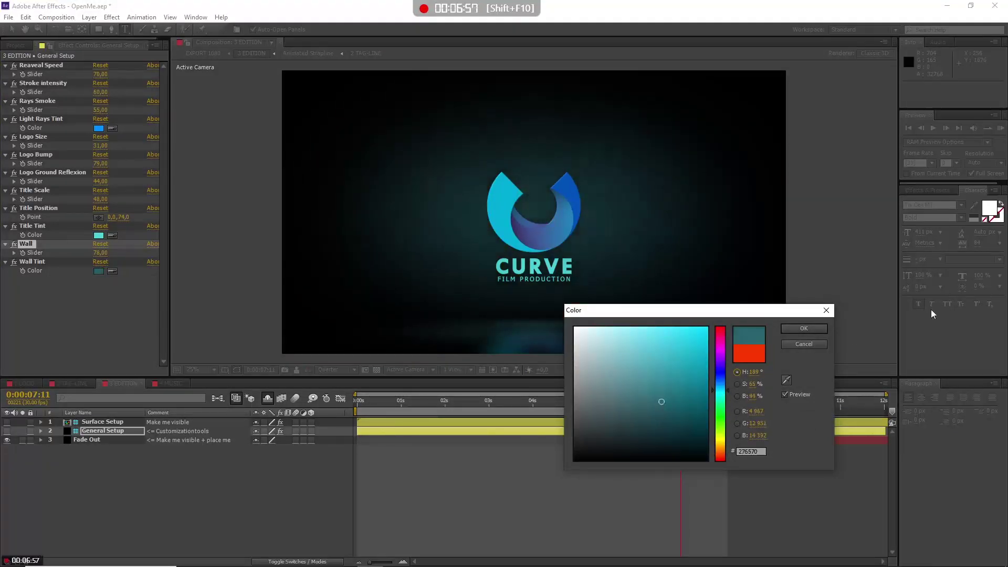
pyautogui.click(803, 328)
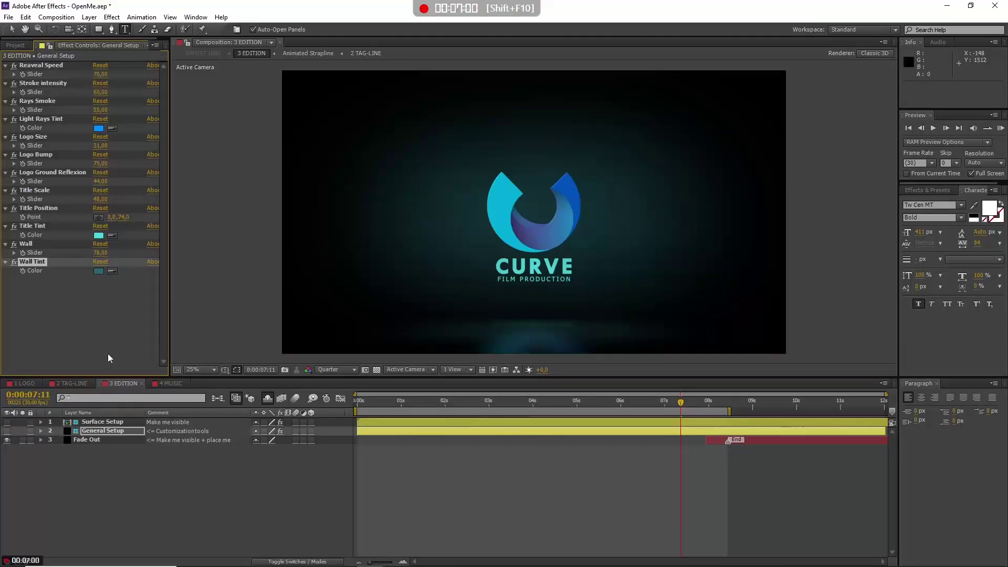
pyautogui.click(94, 439)
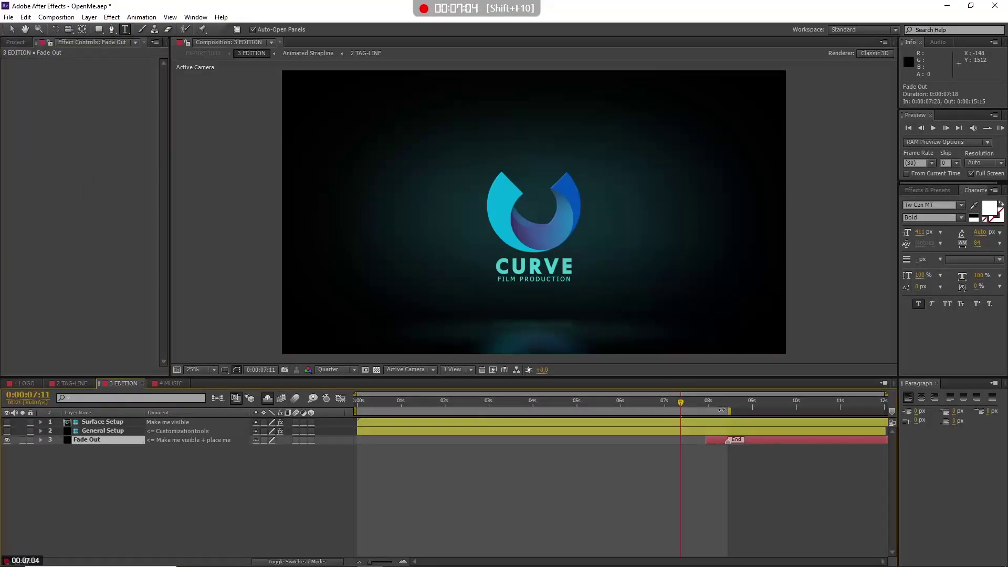
# Set General Setup's Reaveal Speed to 50.
pyautogui.moveTo(687, 400)
pyautogui.mouseDown()
pyautogui.moveTo(714, 403)
pyautogui.moveTo(685, 409)
pyautogui.moveTo(695, 411)
pyautogui.moveTo(681, 443)
pyautogui.moveTo(715, 445)
pyautogui.mouseUp()
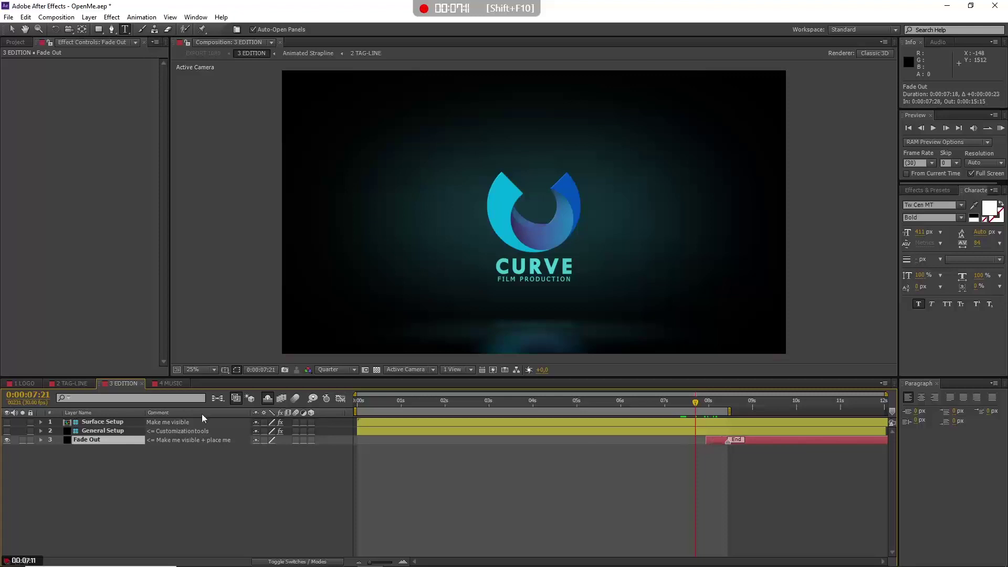
pyautogui.click(115, 431)
pyautogui.click(100, 74)
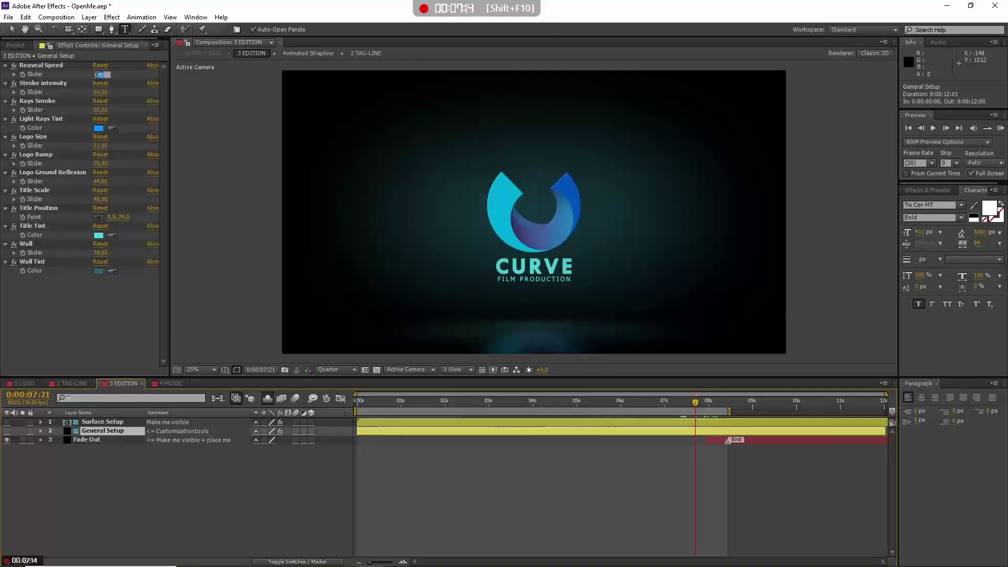
pyautogui.write('50')
pyautogui.press('Return')
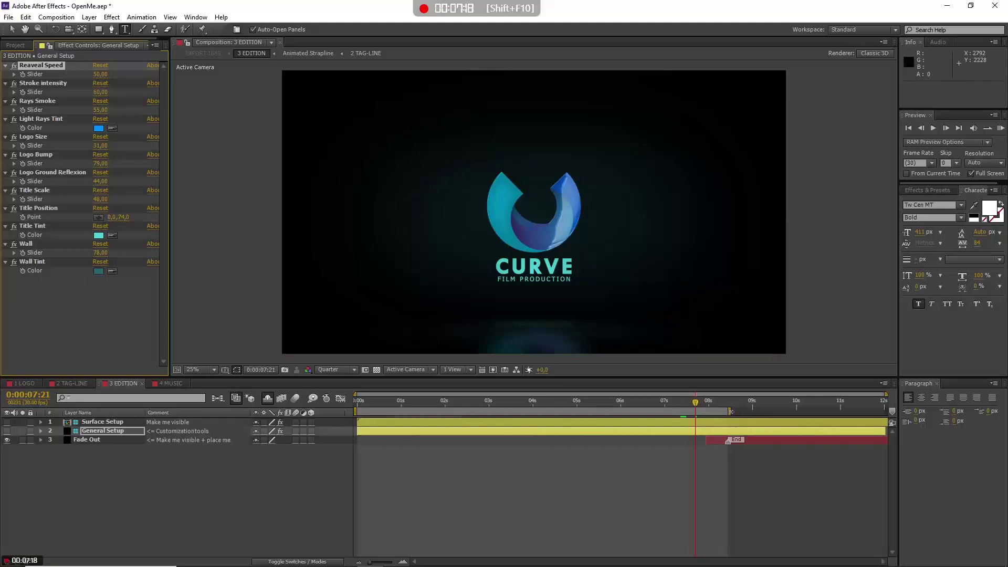
# Extend the work area to 10 seconds and move Fade Out to start near 0:00:09:17.
pyautogui.moveTo(730, 412); pyautogui.dragTo(842, 447)
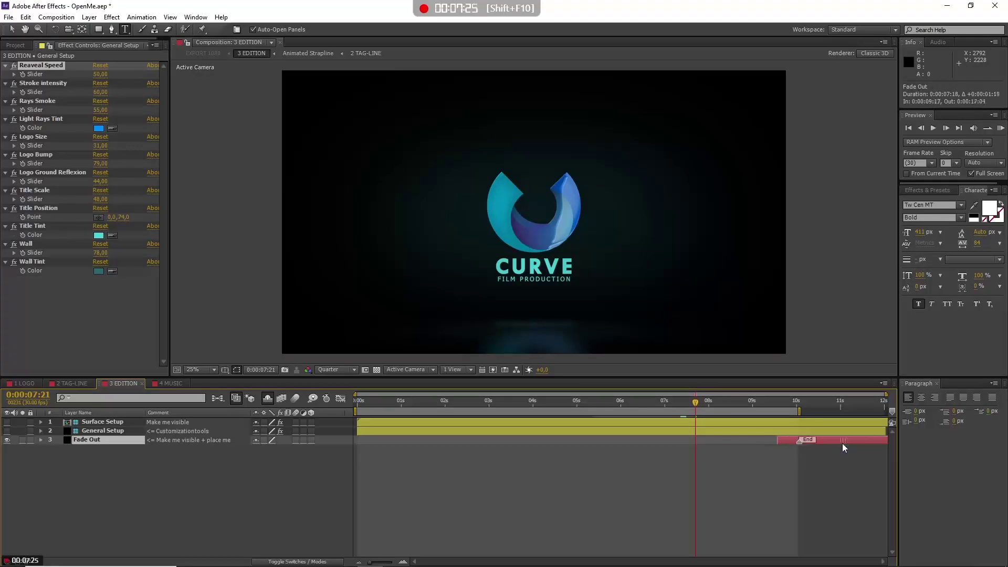
pyautogui.click(736, 403)
pyautogui.click(780, 404)
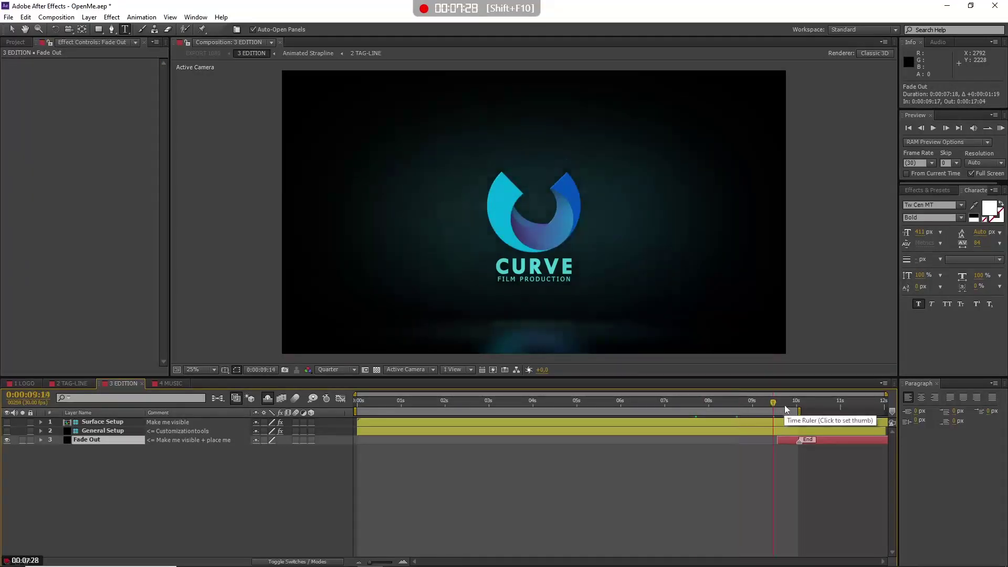
pyautogui.moveTo(782, 407); pyautogui.dragTo(756, 405)
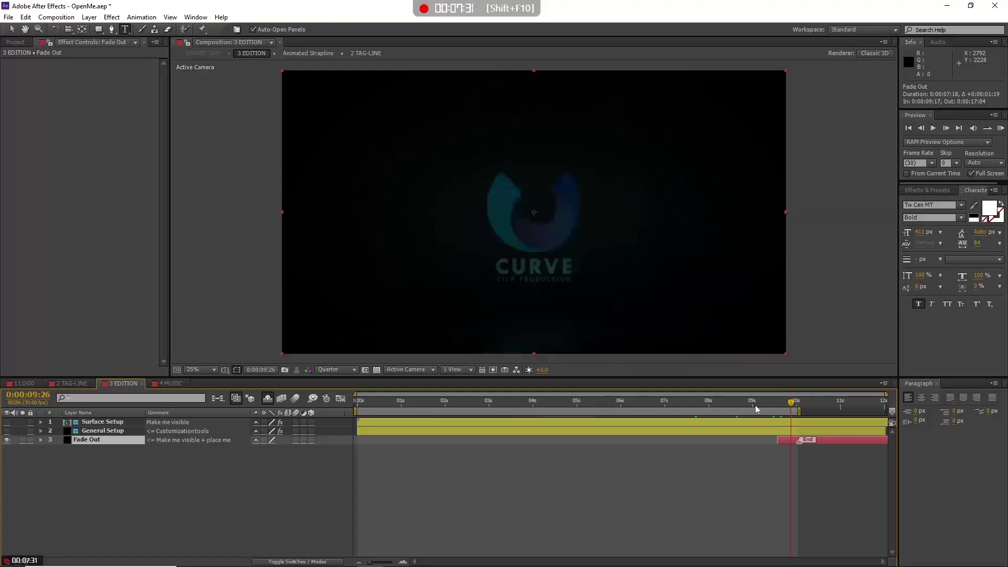
pyautogui.click(546, 400)
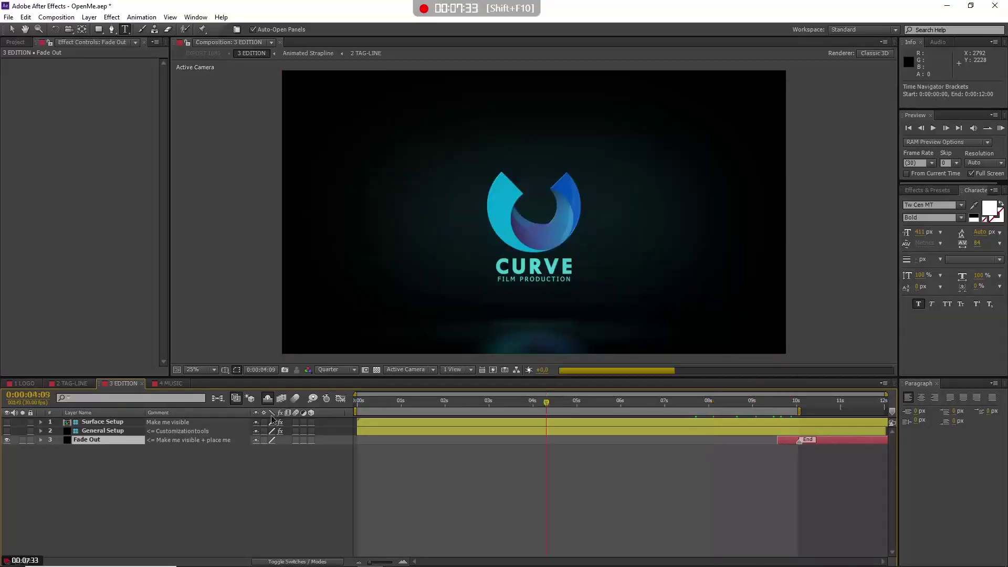
pyautogui.click(205, 461)
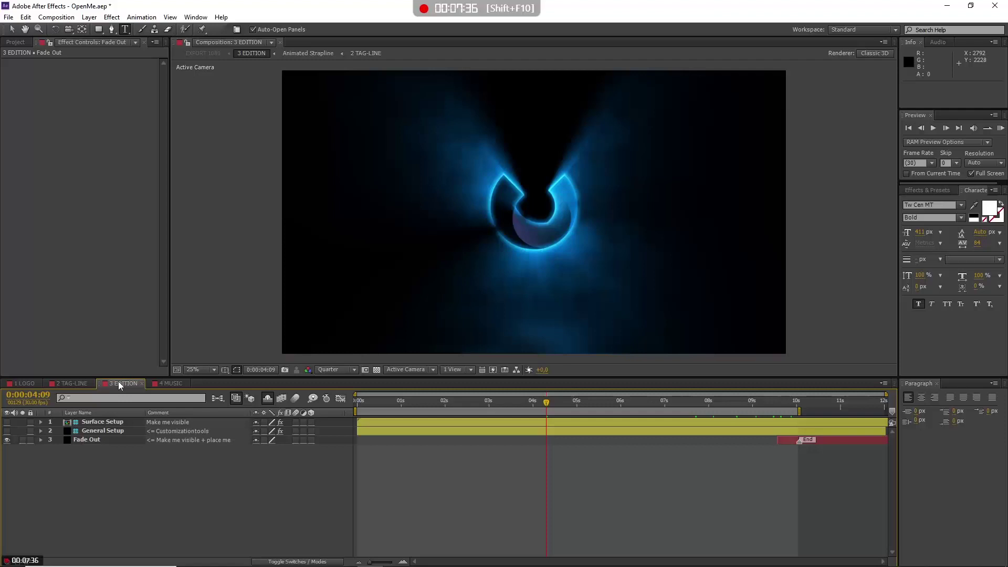
pyautogui.click(20, 43)
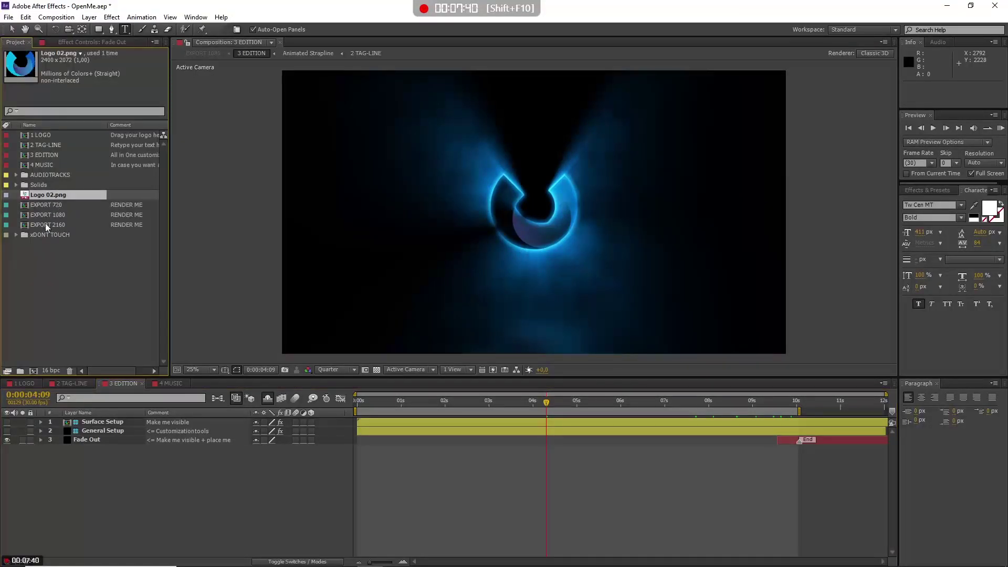
# Set the EXPORT 1080 work area end at 0:00:09:00 using N.
pyautogui.click(27, 216)
pyautogui.doubleClick(27, 216)
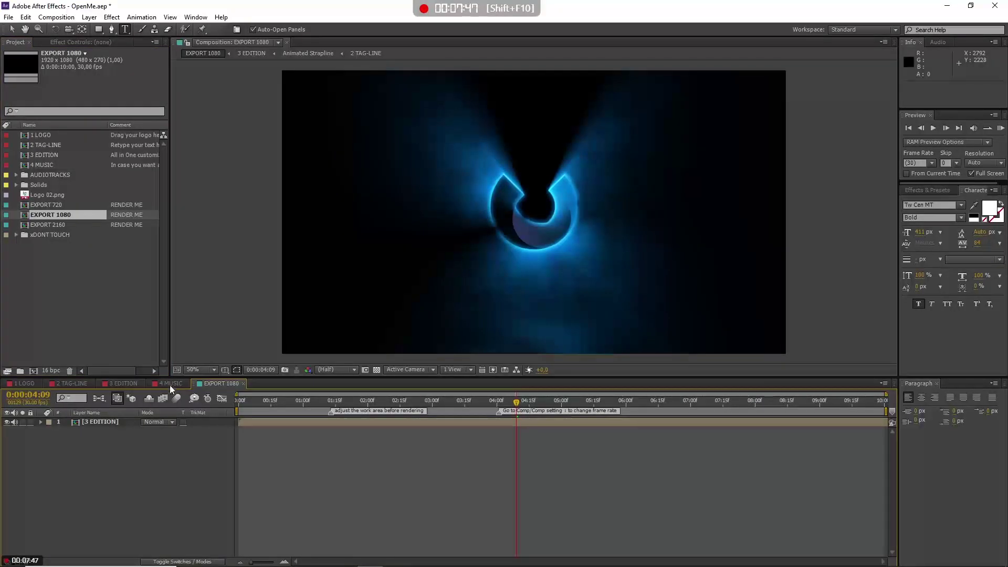
pyautogui.click(127, 383)
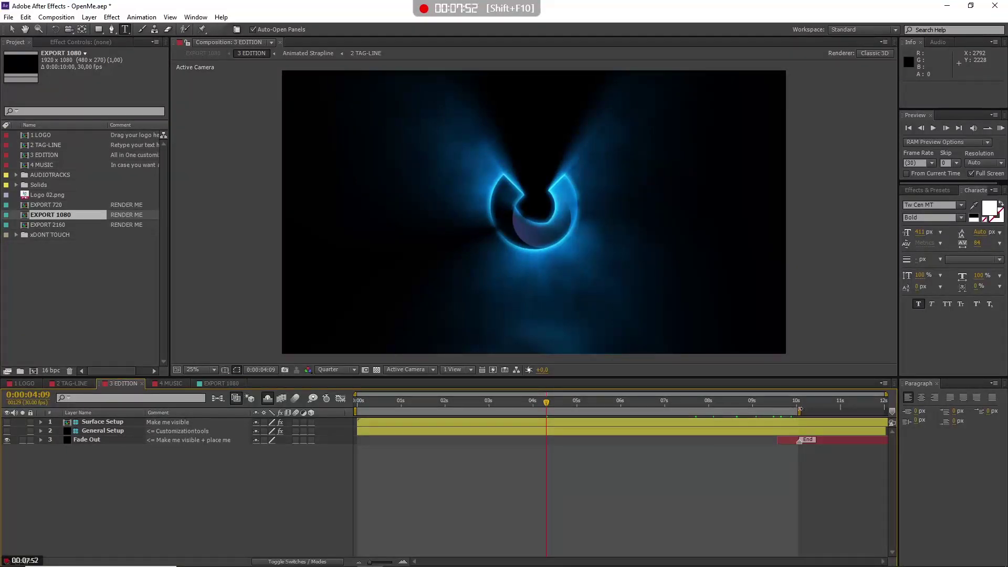
pyautogui.moveTo(800, 408); pyautogui.dragTo(755, 411)
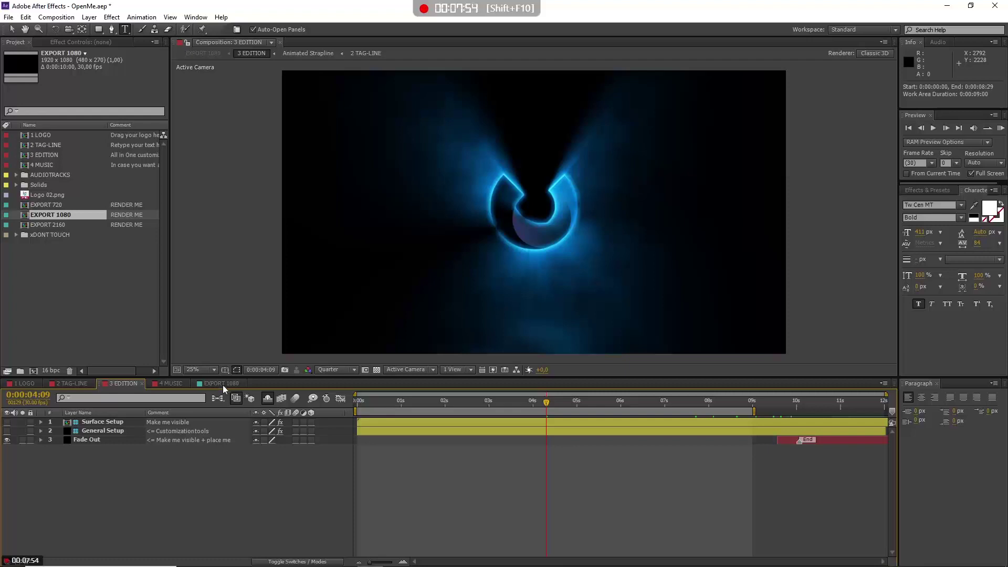
pyautogui.click(204, 385)
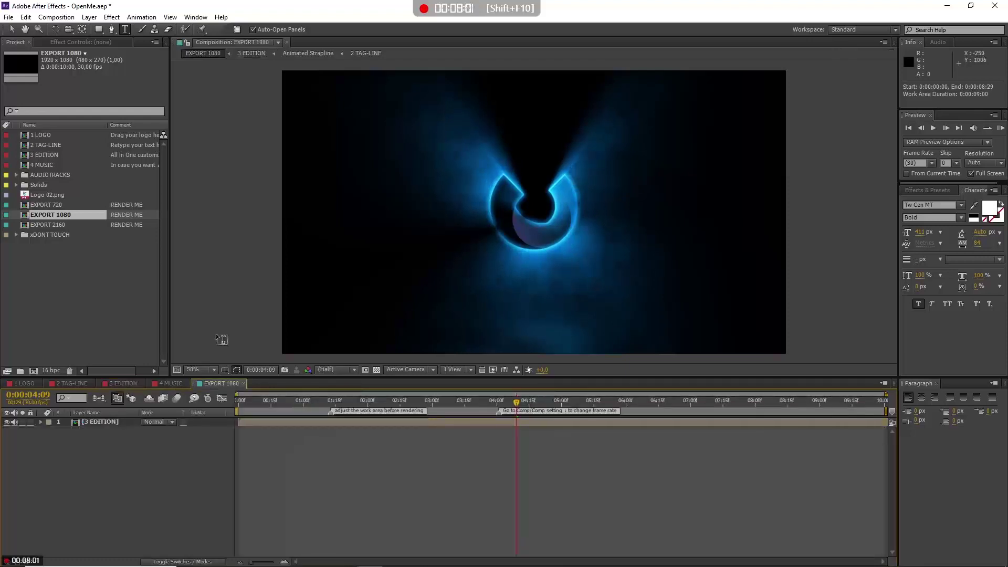
pyautogui.click(124, 383)
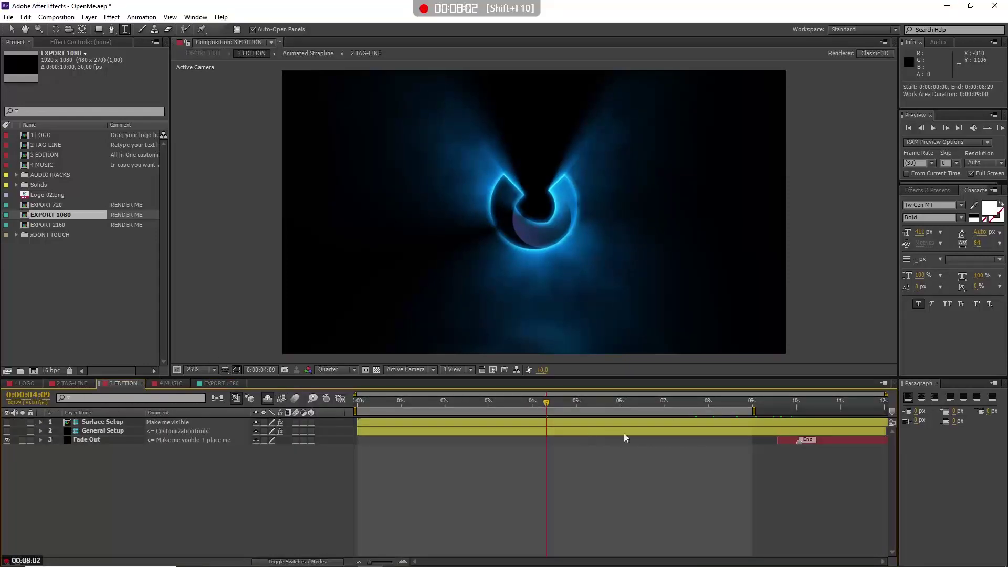
pyautogui.click(754, 400)
pyautogui.click(227, 384)
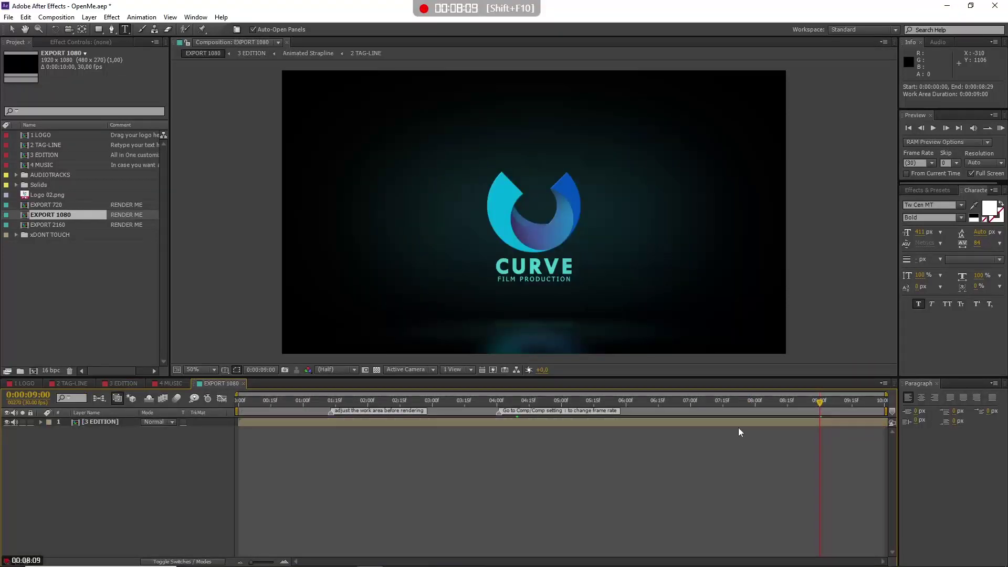
pyautogui.press('n')
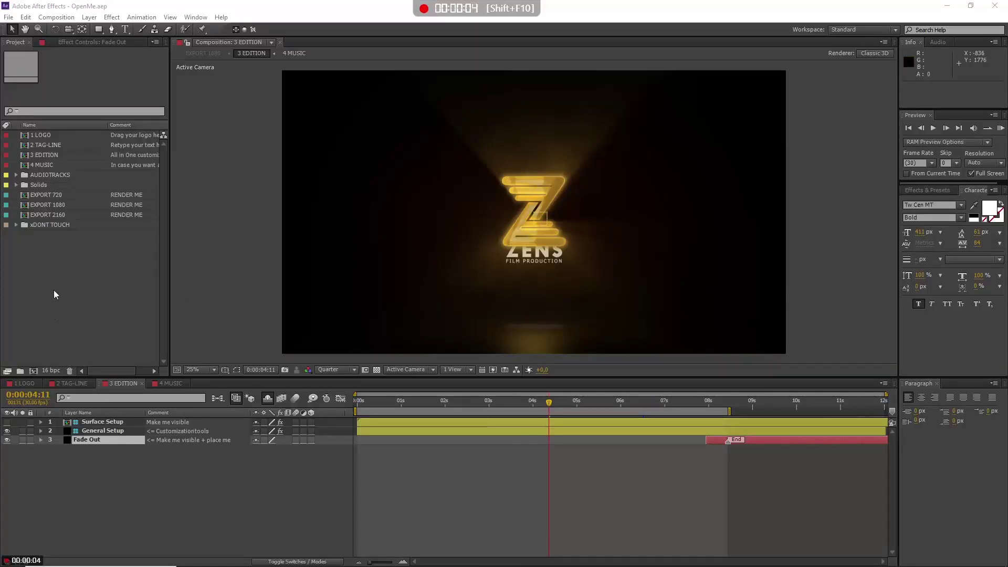
# Import AudioJungle SOLO.png from 00Logos and place it in 1 LOGO beneath zeno.png.
pyautogui.doubleClick(61, 272)
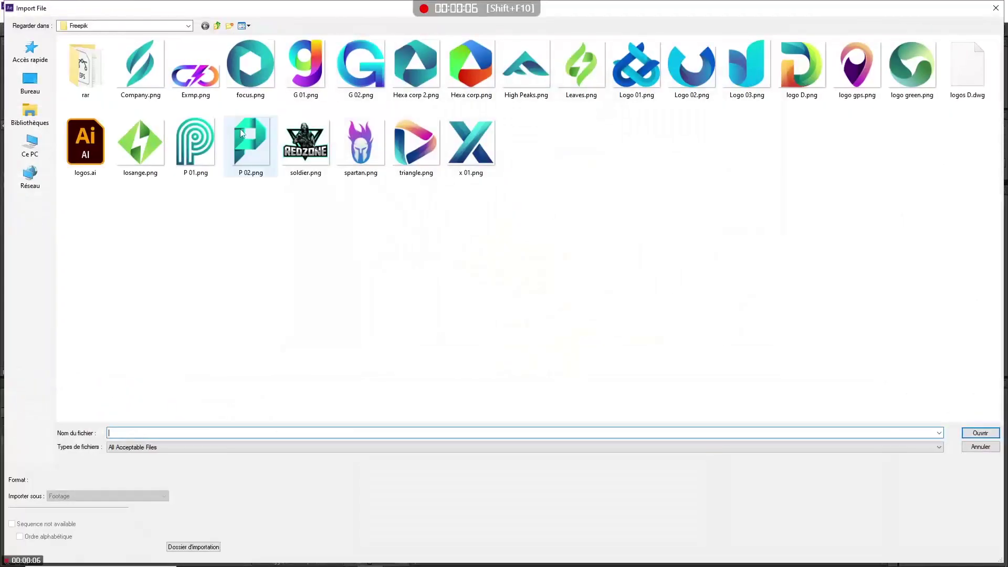
pyautogui.click(217, 26)
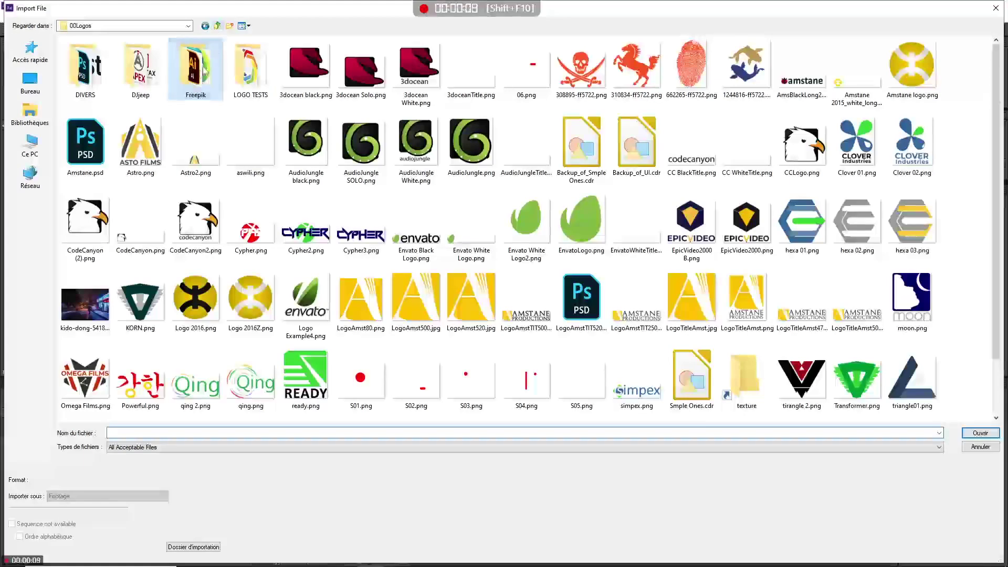
pyautogui.doubleClick(203, 72)
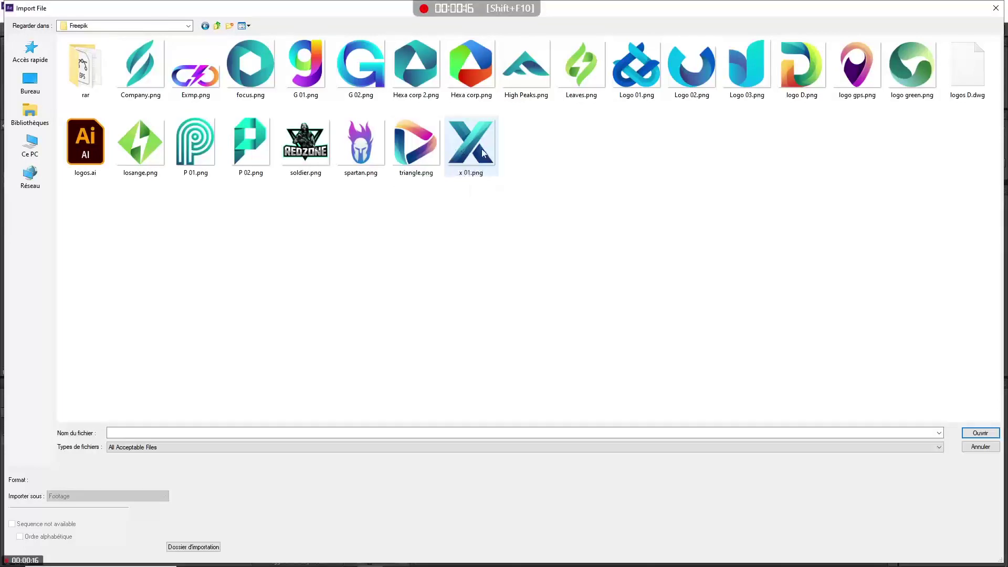
pyautogui.click(217, 26)
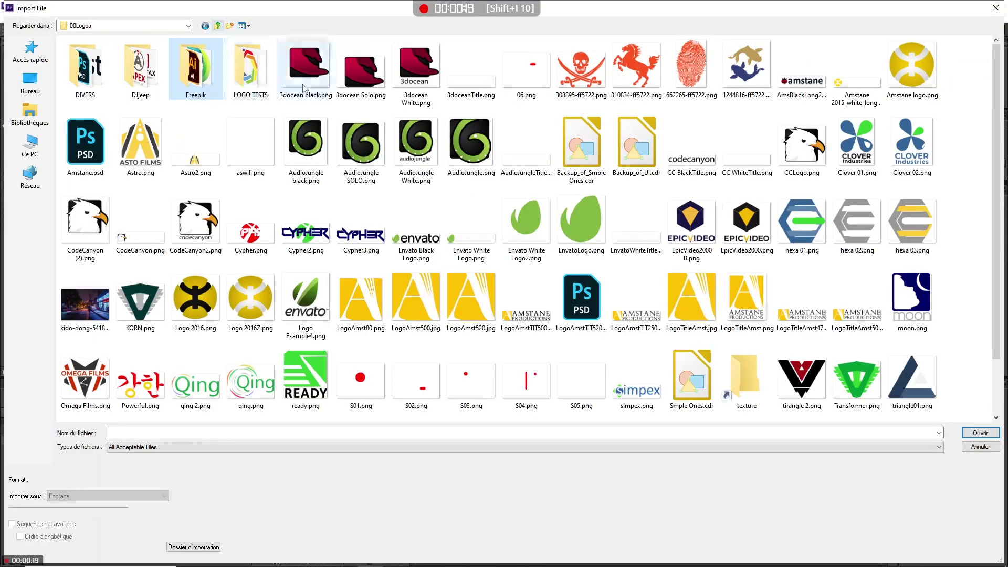
pyautogui.click(361, 68)
pyautogui.click(367, 149)
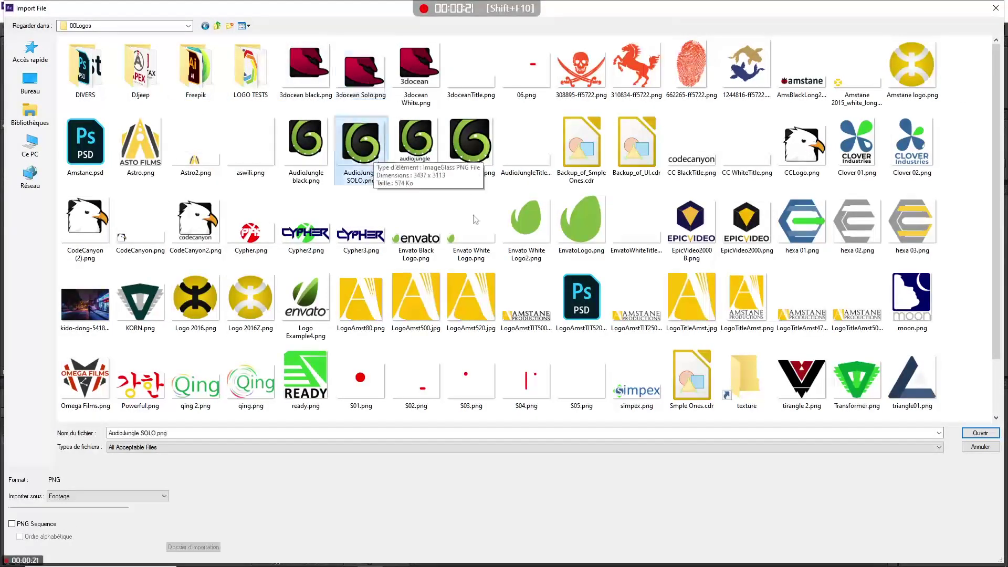
pyautogui.click(980, 432)
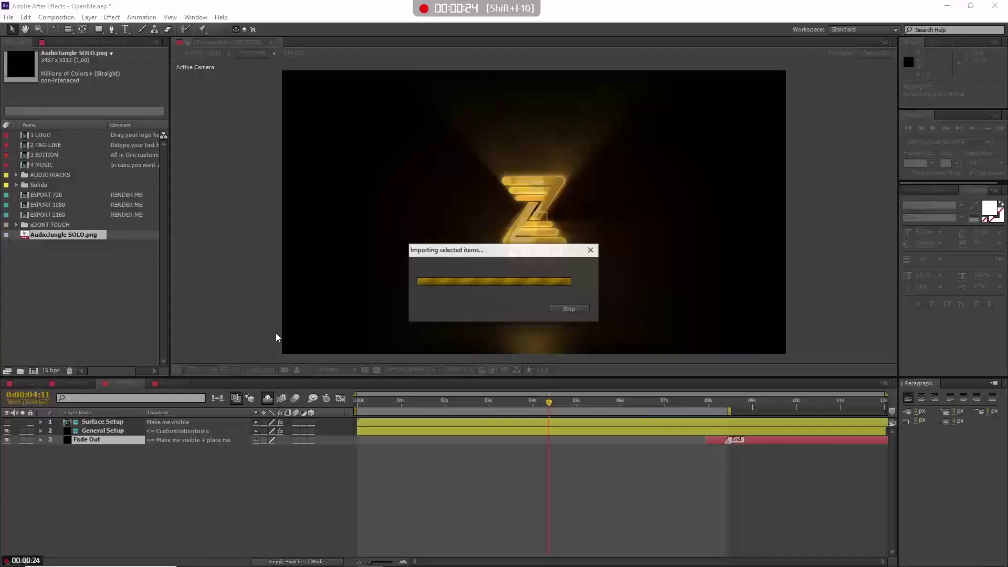
pyautogui.moveTo(42, 195); pyautogui.dragTo(29, 429)
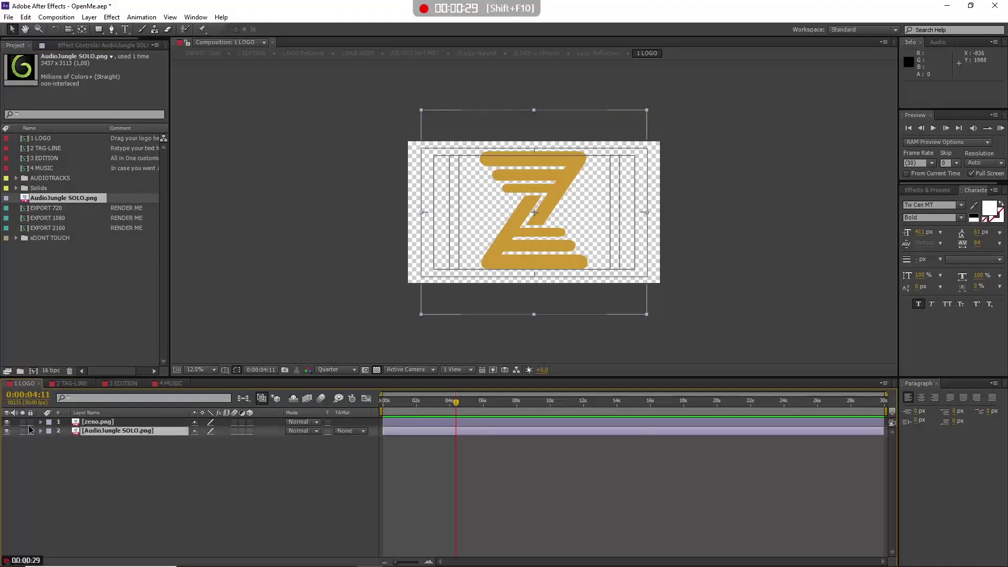
# Hide zeno.png and scale up the AudioJungle SOLO.png layer.
pyautogui.click(7, 421)
pyautogui.press('s')
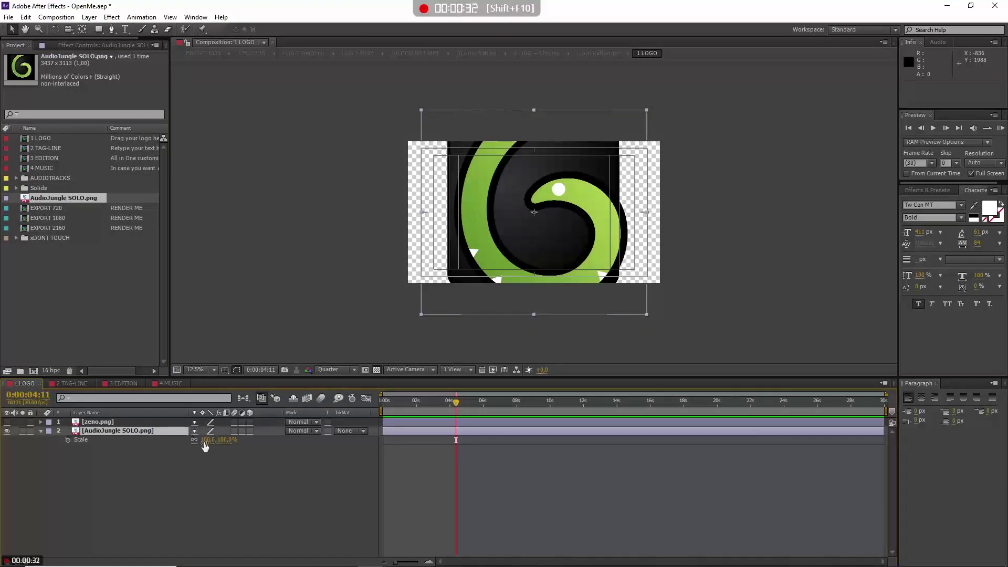
pyautogui.moveTo(205, 446); pyautogui.dragTo(231, 445)
# Scrub the 3 EDITION reveal to preview the green AudioJungle logo above ZENS.
pyautogui.click(123, 384)
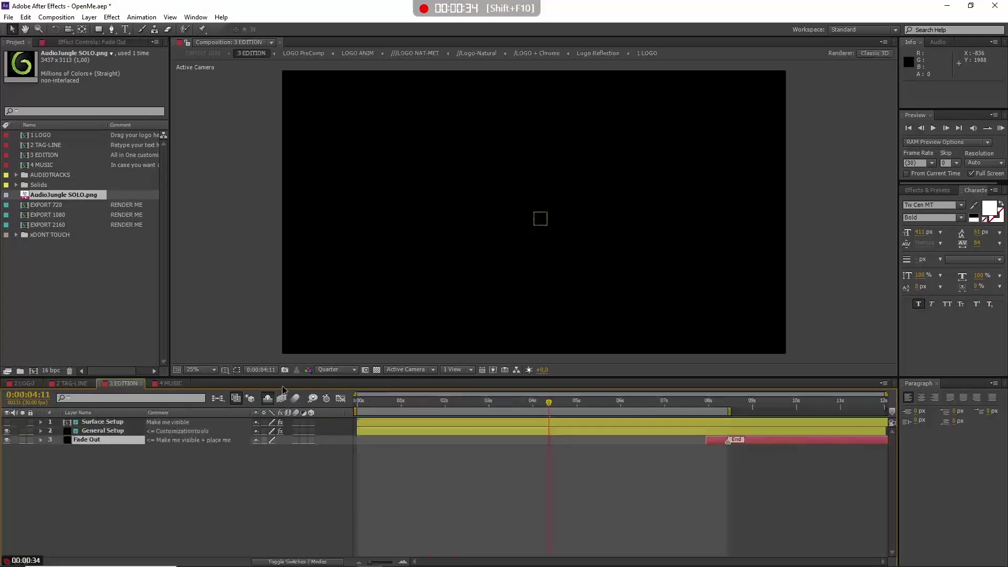
pyautogui.click(445, 401)
pyautogui.click(452, 401)
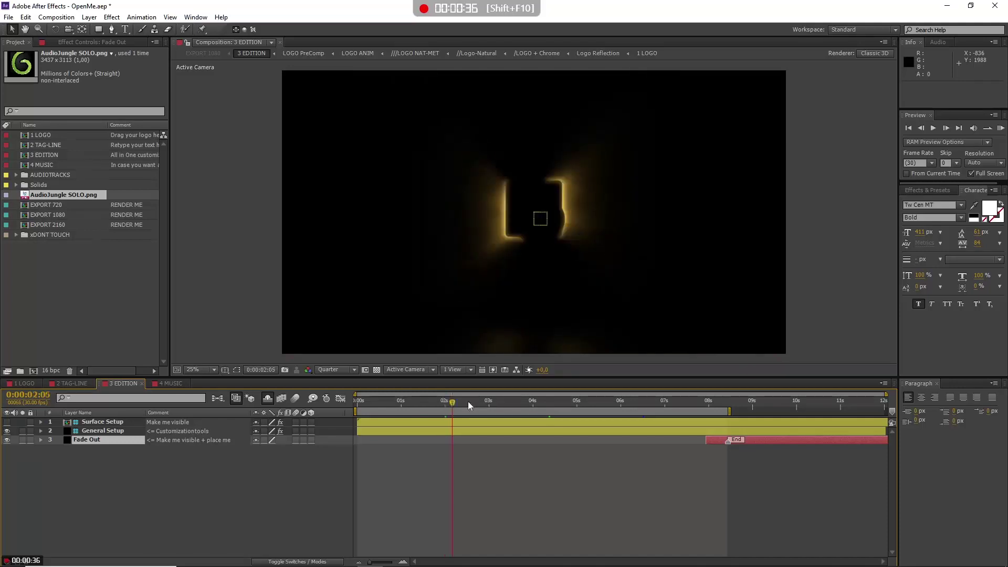
pyautogui.click(479, 400)
pyautogui.click(449, 401)
pyautogui.moveTo(432, 402); pyautogui.dragTo(542, 402)
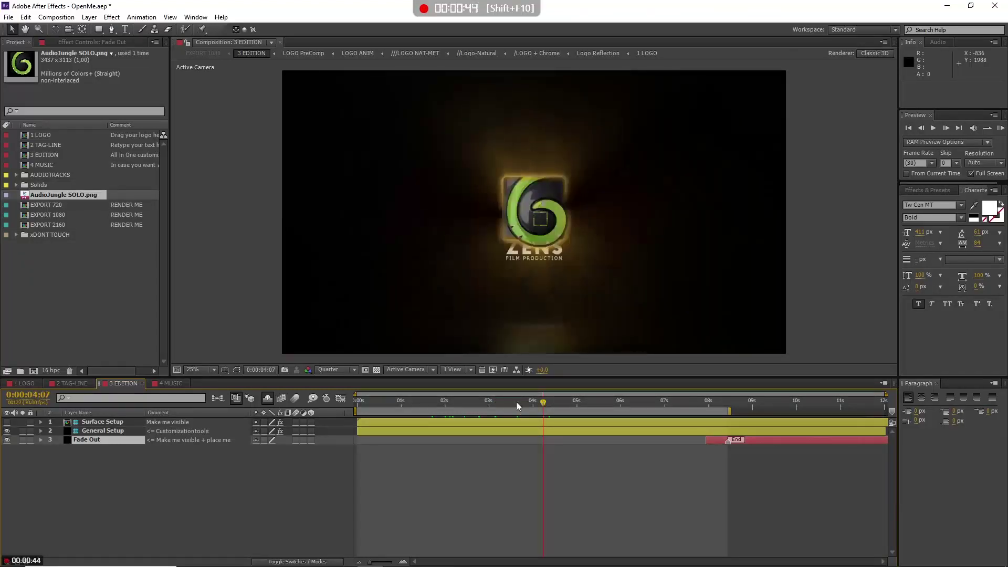
pyautogui.click(517, 403)
pyautogui.click(557, 402)
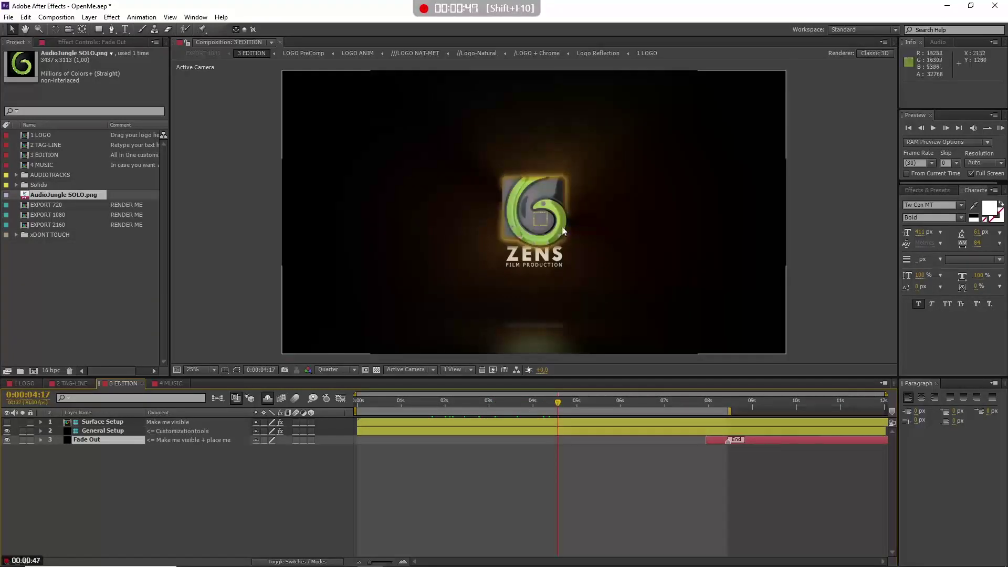
# Show the Surface Setup layer and sample the logo's green as the color region.
pyautogui.click(96, 422)
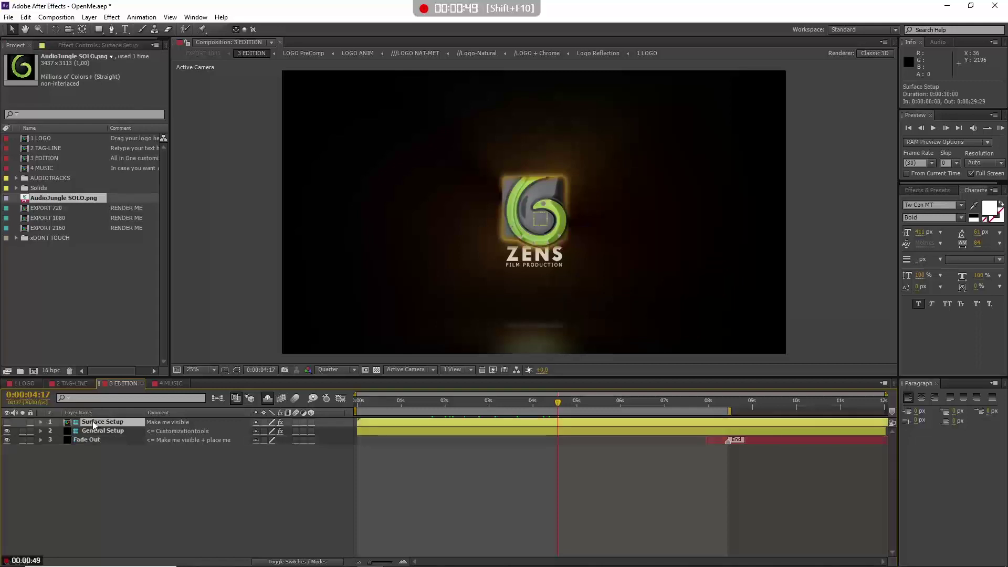
pyautogui.click(7, 421)
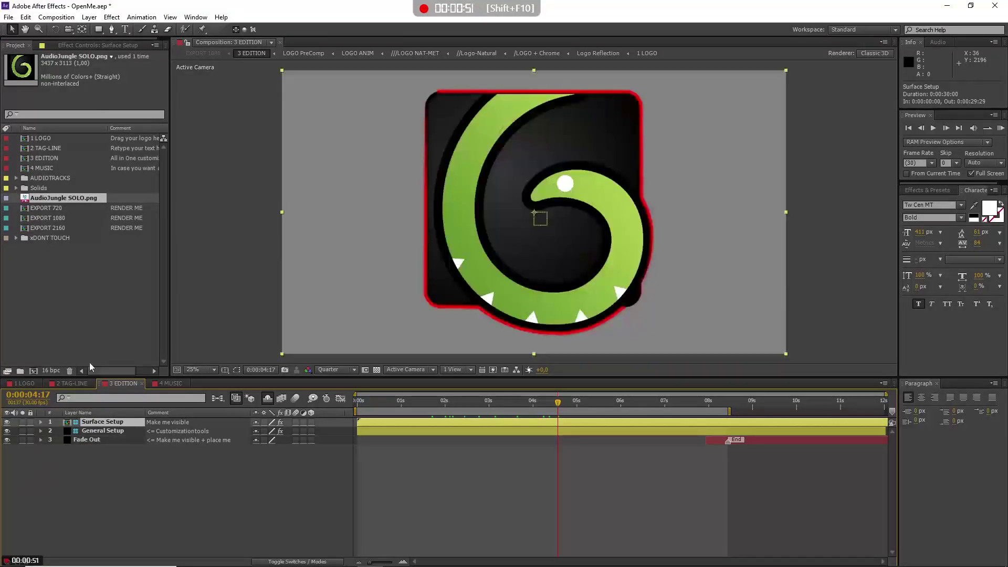
pyautogui.click(95, 45)
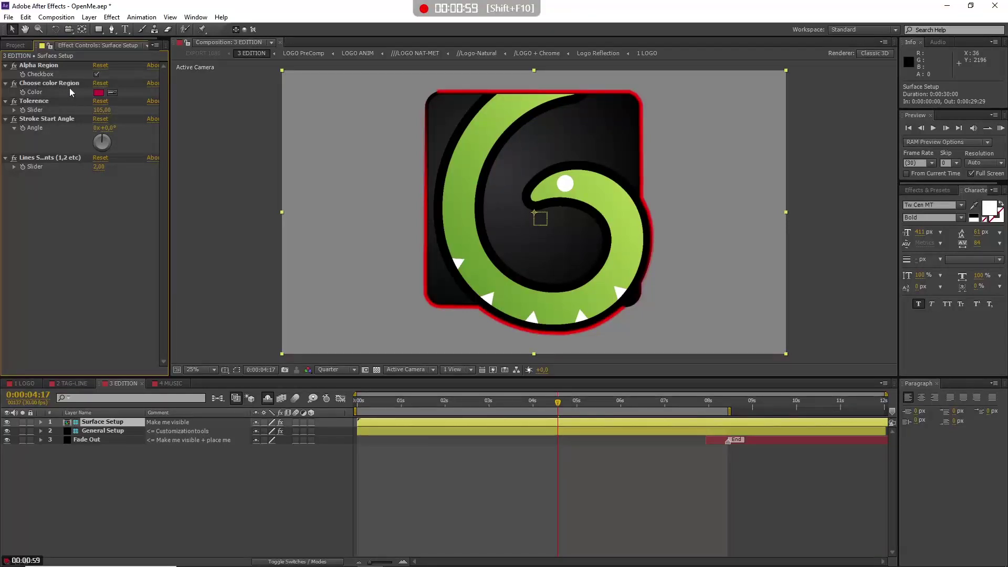
pyautogui.click(115, 93)
pyautogui.click(468, 231)
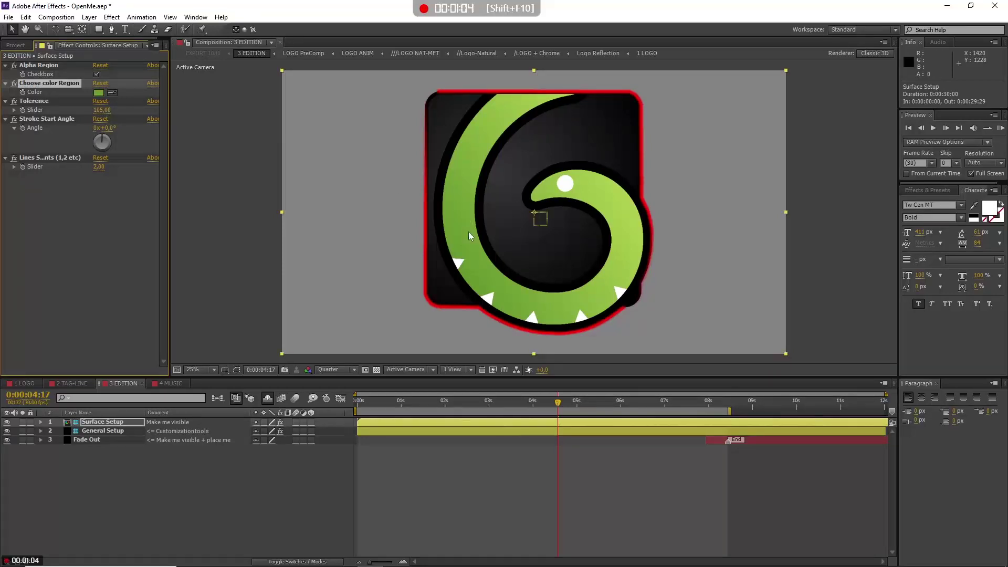
pyautogui.moveTo(102, 110); pyautogui.dragTo(120, 110)
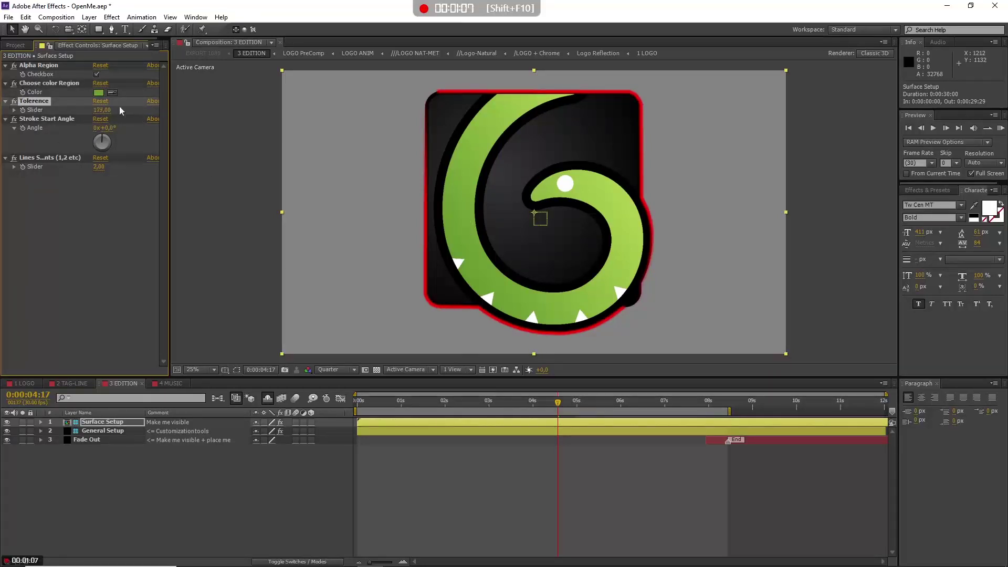
# Uncheck Alpha Region, set Tolerence to about 108, and hide the Surface Setup guide.
pyautogui.click(97, 74)
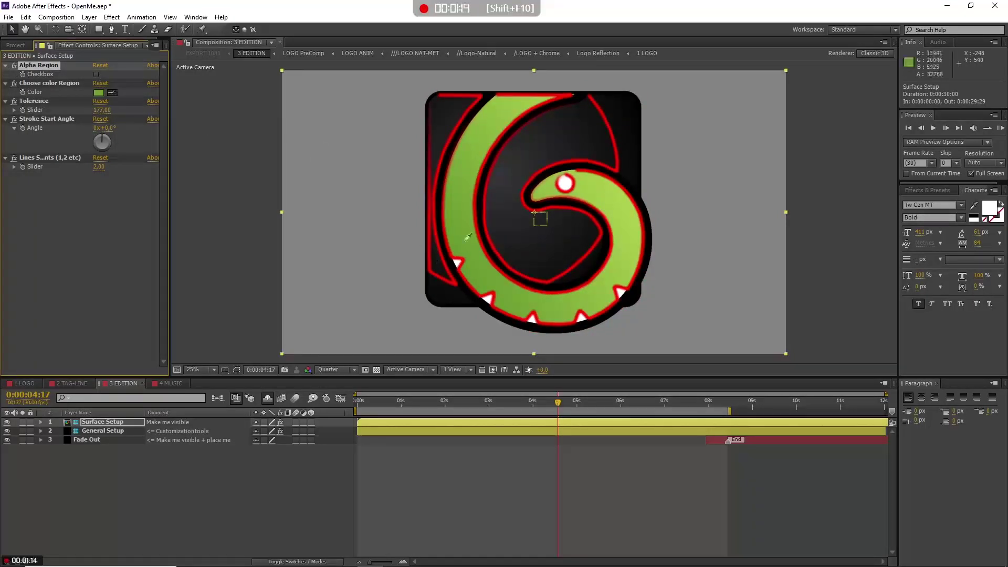
pyautogui.click(115, 94)
pyautogui.moveTo(103, 112); pyautogui.dragTo(53, 101)
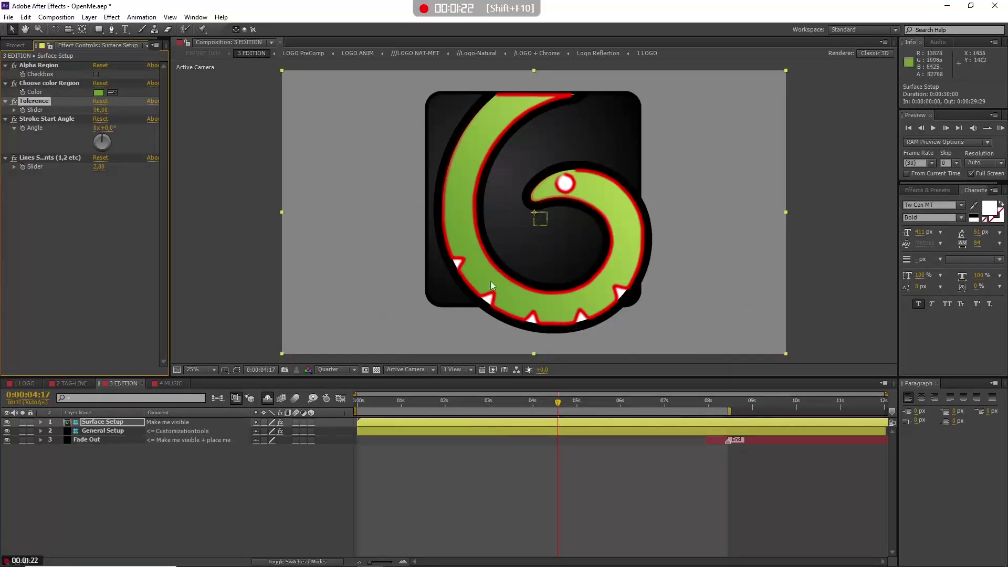
pyautogui.moveTo(104, 115); pyautogui.dragTo(129, 119)
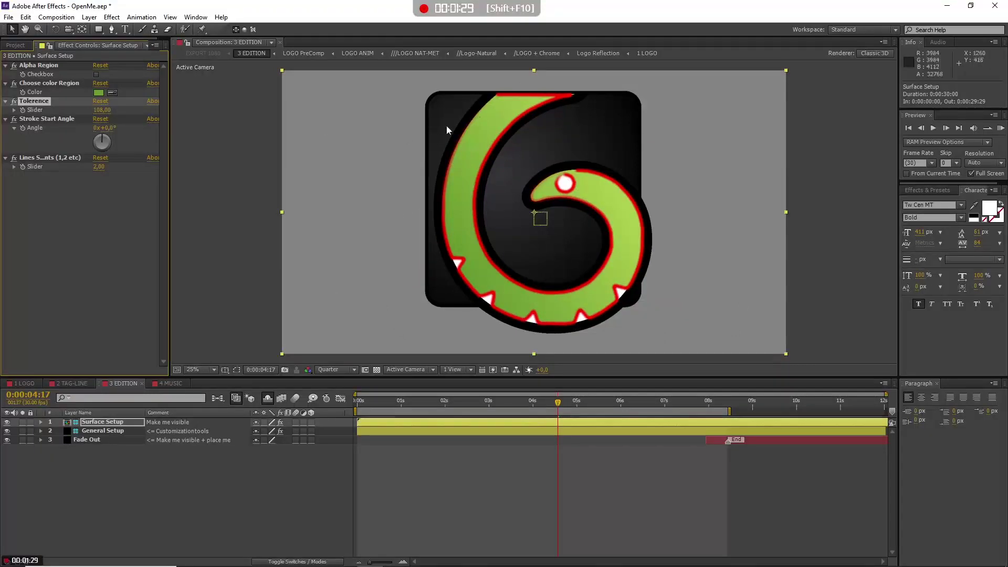
pyautogui.click(9, 421)
# Scrub the reveal from about 0:00:02:02 to 0:00:02:25 to check the gold glow on the swirl.
pyautogui.click(452, 403)
pyautogui.moveTo(453, 404); pyautogui.dragTo(469, 402)
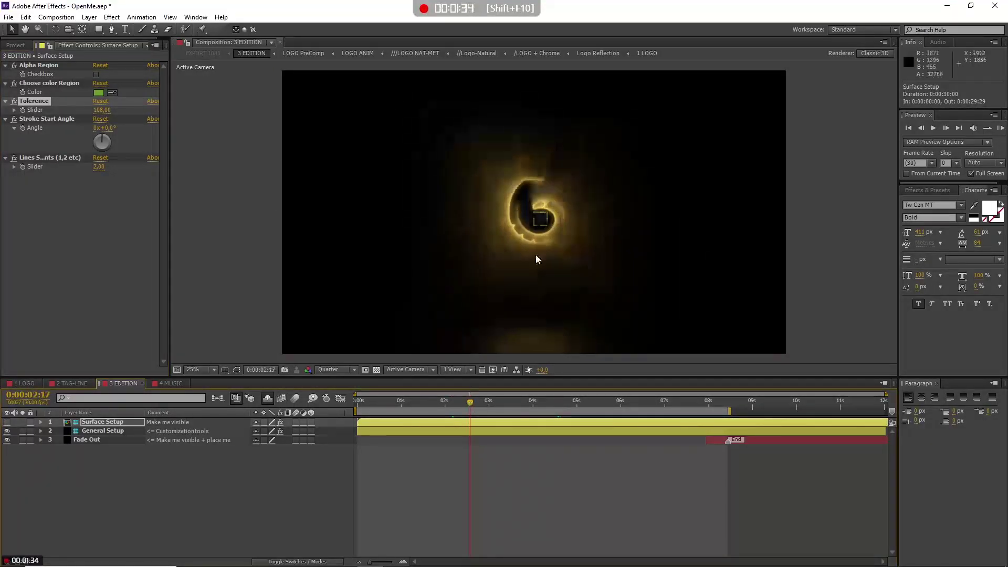
pyautogui.click(429, 403)
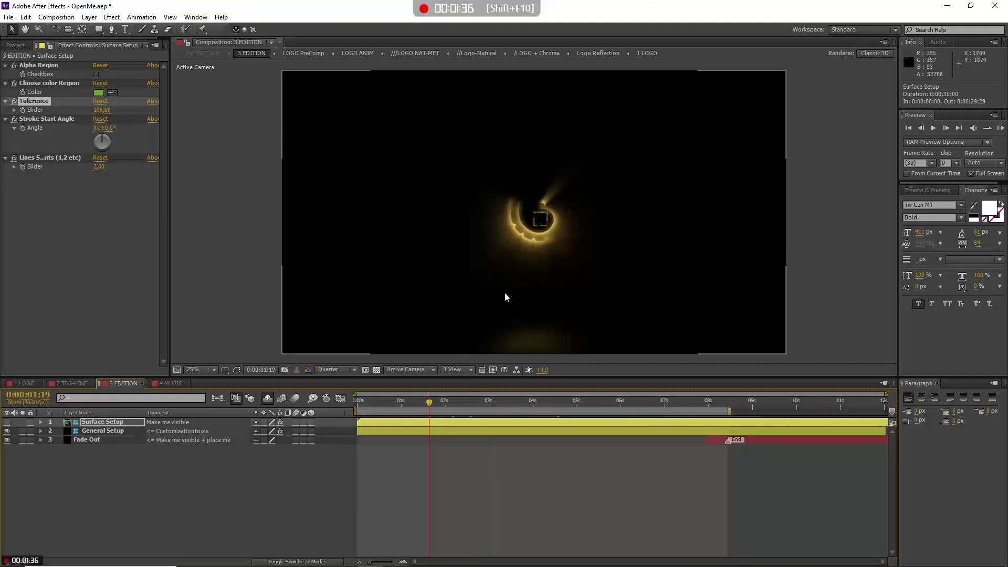
pyautogui.click(447, 401)
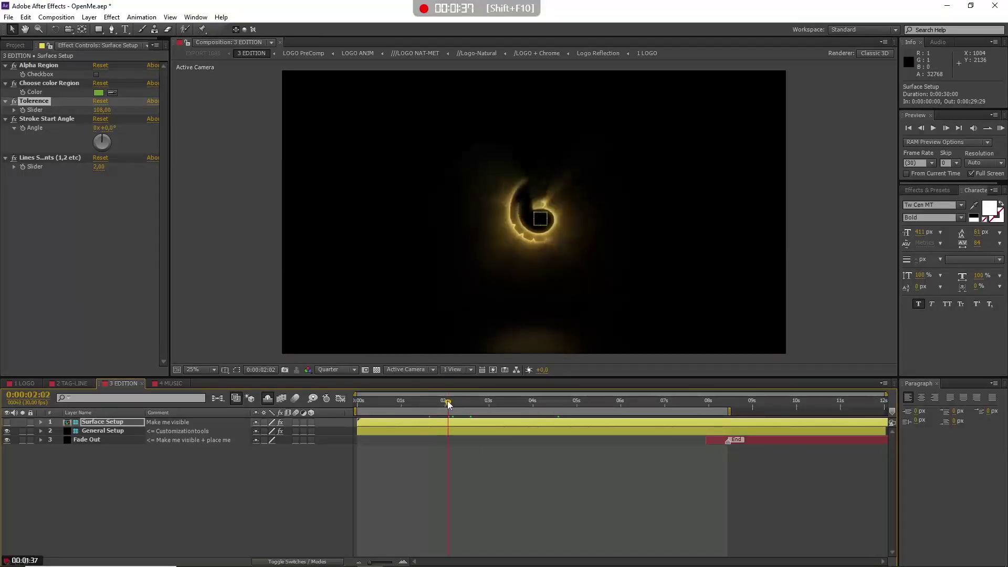
pyautogui.click(482, 404)
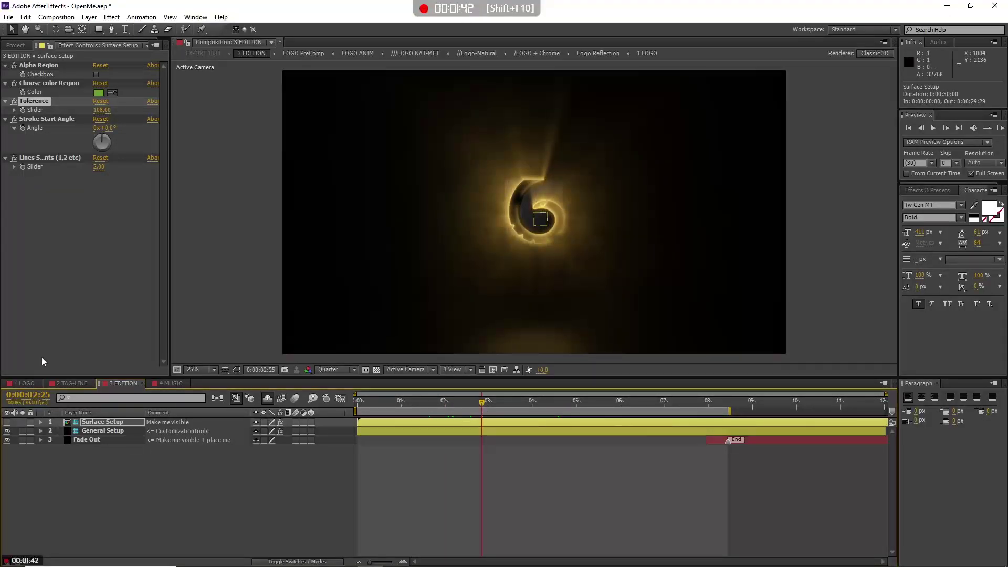